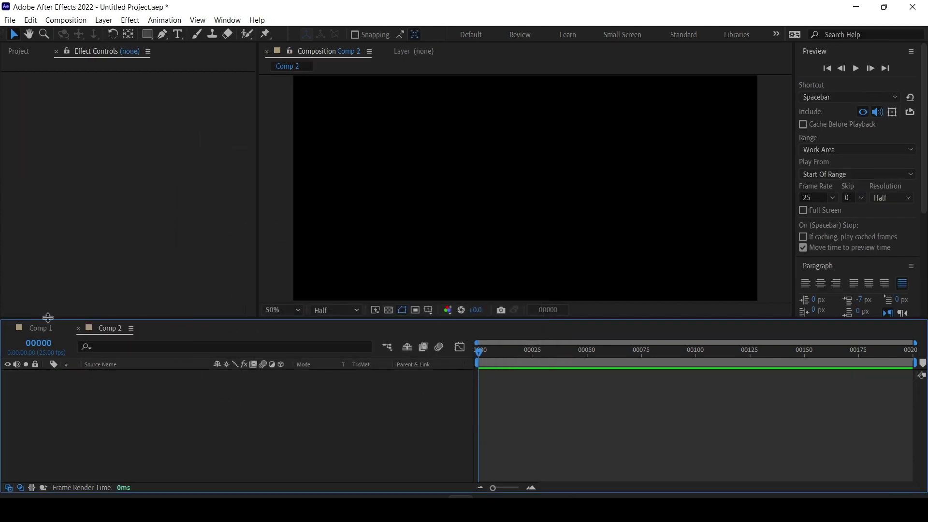
{"action": "left_click", "coordinate": [103, 20]}
{"action": "mouse_move", "coordinate": [107, 35]}
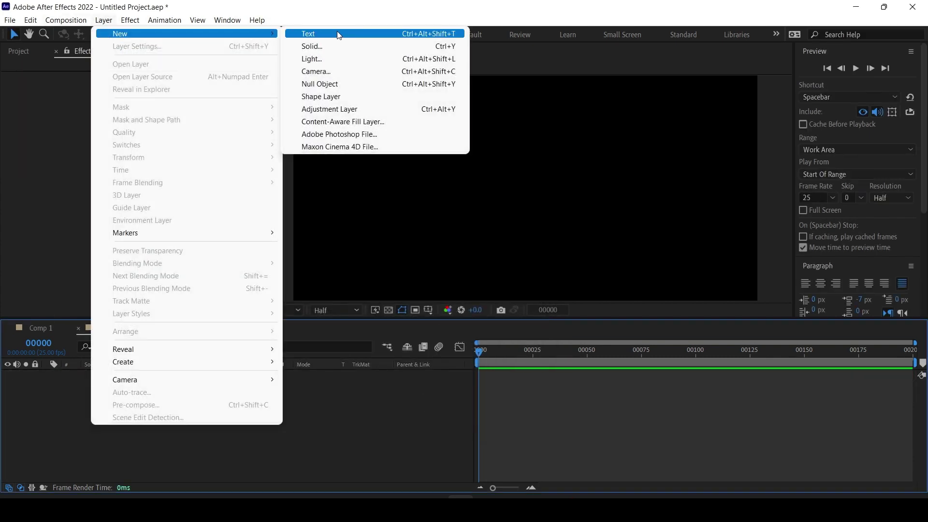
{"action": "left_click", "coordinate": [339, 96]}
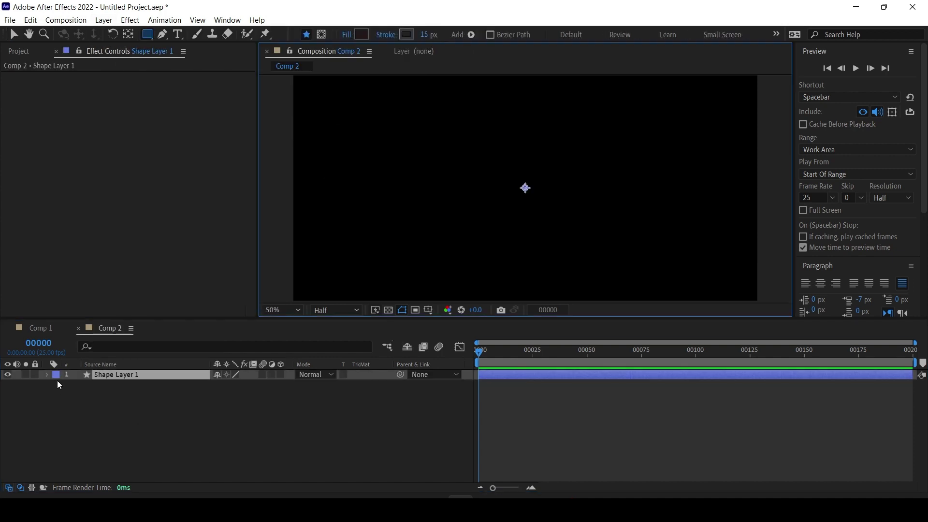
{"action": "left_click", "coordinate": [102, 375]}
{"action": "key", "text": "Delete"}
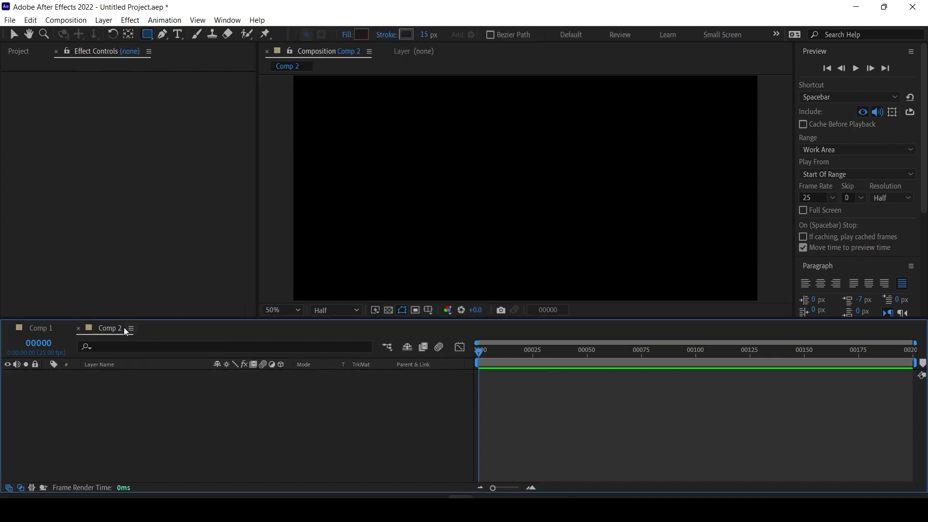
Add a null object to Comp 2
{"action": "left_click", "coordinate": [103, 19]}
{"action": "mouse_move", "coordinate": [107, 33]}
{"action": "left_click", "coordinate": [338, 84]}
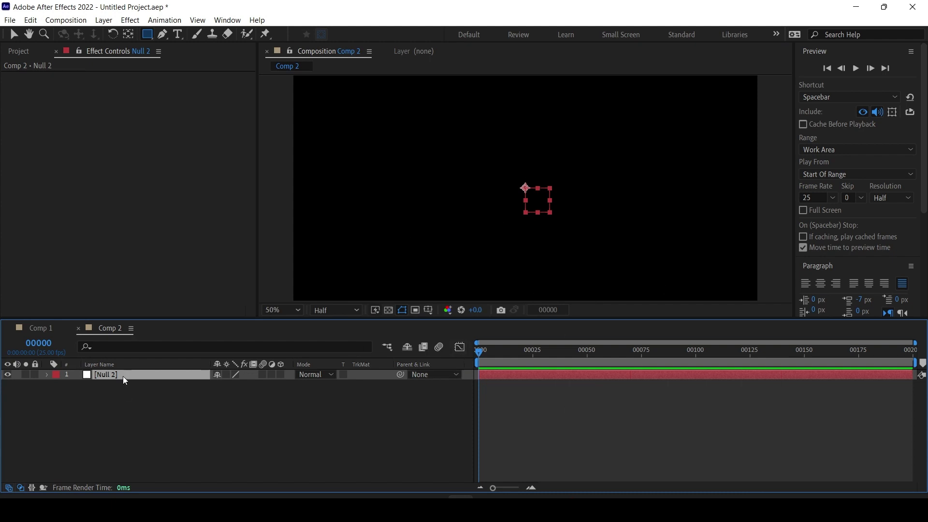
Move the null to about 94, 492 near the frame's left edge and set a Position keyframe at frame 0
{"action": "key", "text": "p"}
{"action": "key", "text": "v"}
{"action": "left_click_drag", "start_coordinate": [538, 209], "coordinate": [327, 193]}
{"action": "left_click", "coordinate": [77, 386]}
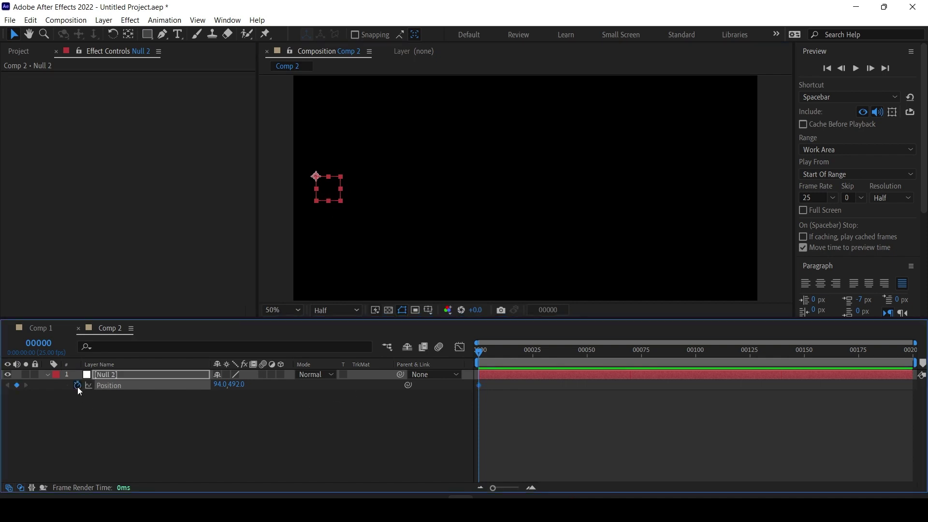
Animate the null along a winding path across the frame with six more Position keyframes, spread out to frame 199
{"action": "left_click", "coordinate": [551, 350]}
{"action": "left_click_drag", "start_coordinate": [342, 190], "coordinate": [373, 251]}
{"action": "left_click", "coordinate": [617, 351]}
{"action": "left_click", "coordinate": [706, 351]}
{"action": "left_click", "coordinate": [791, 350]}
{"action": "left_click", "coordinate": [867, 350]}
{"action": "left_click", "coordinate": [910, 350]}
{"action": "left_click_drag", "start_coordinate": [910, 351], "coordinate": [891, 361]}
Add a 200 × 200 px solid layer in a pale gray-red color
{"action": "left_click", "coordinate": [104, 20]}
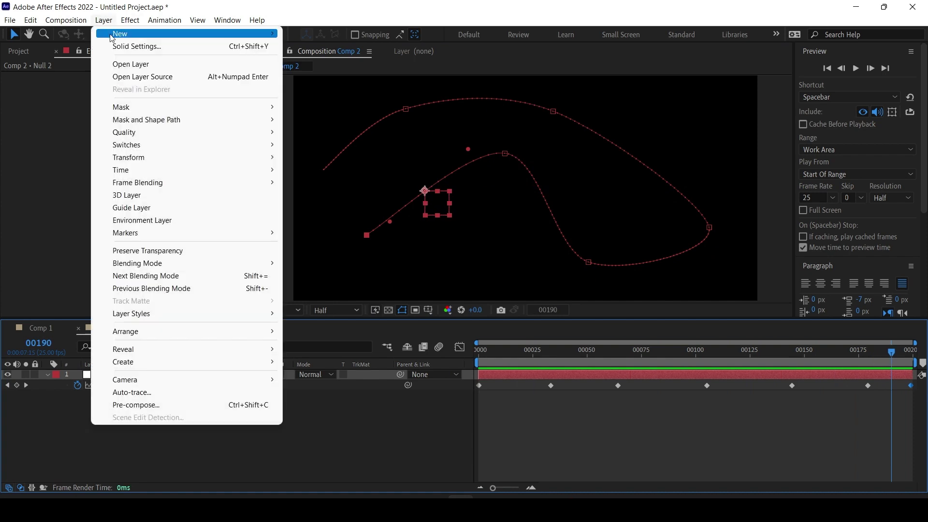
{"action": "mouse_move", "coordinate": [193, 34]}
{"action": "left_click", "coordinate": [355, 46]}
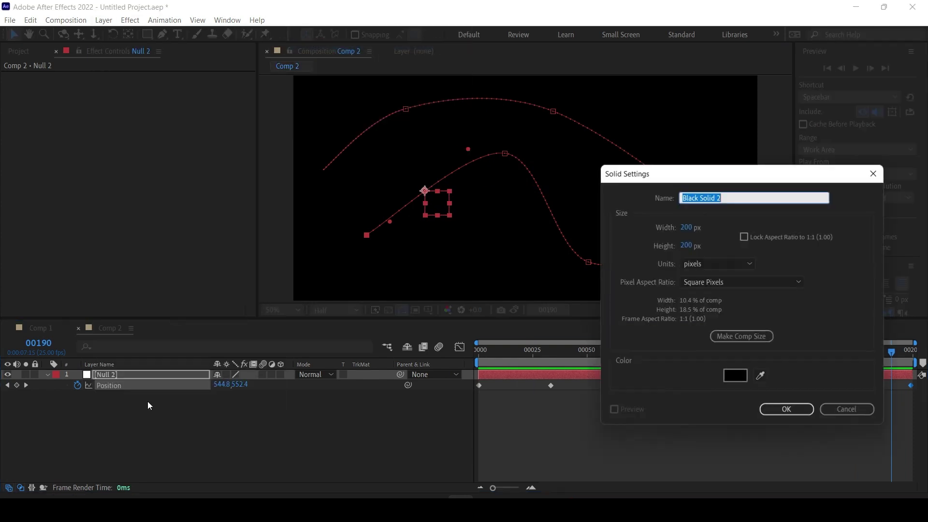
{"action": "left_click", "coordinate": [741, 378]}
{"action": "left_click_drag", "start_coordinate": [466, 364], "coordinate": [363, 362]}
{"action": "left_click", "coordinate": [600, 291]}
{"action": "left_click", "coordinate": [786, 408]}
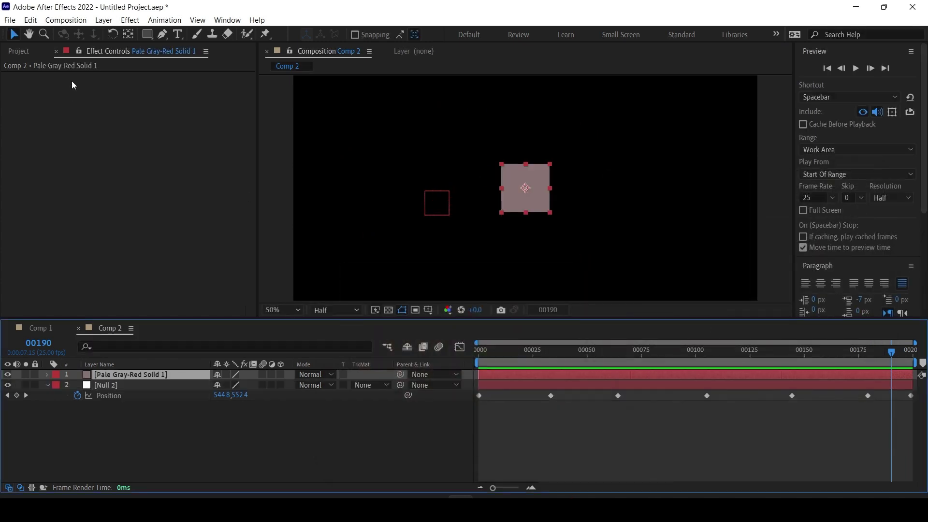
Resize the pale gray-red solid to 1920 × 1080 px in its solid settings
{"action": "left_click", "coordinate": [137, 21]}
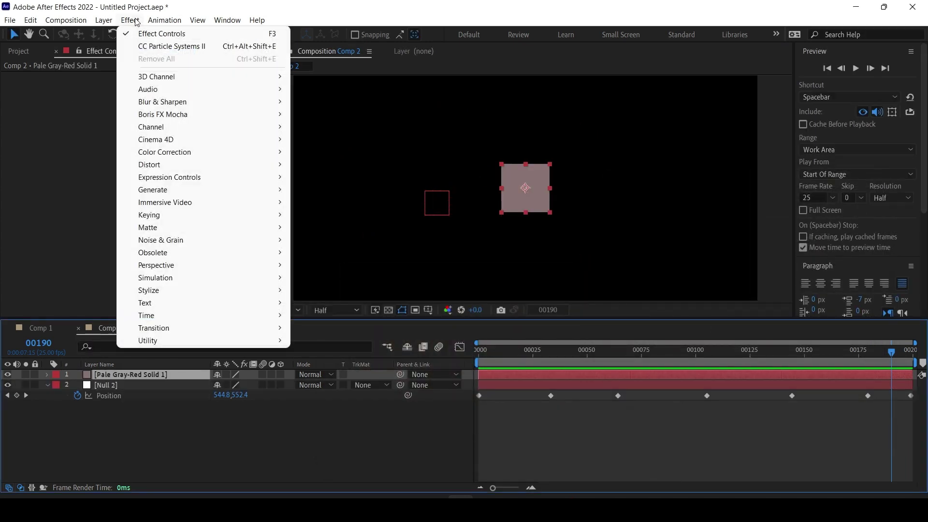
{"action": "mouse_move", "coordinate": [99, 20]}
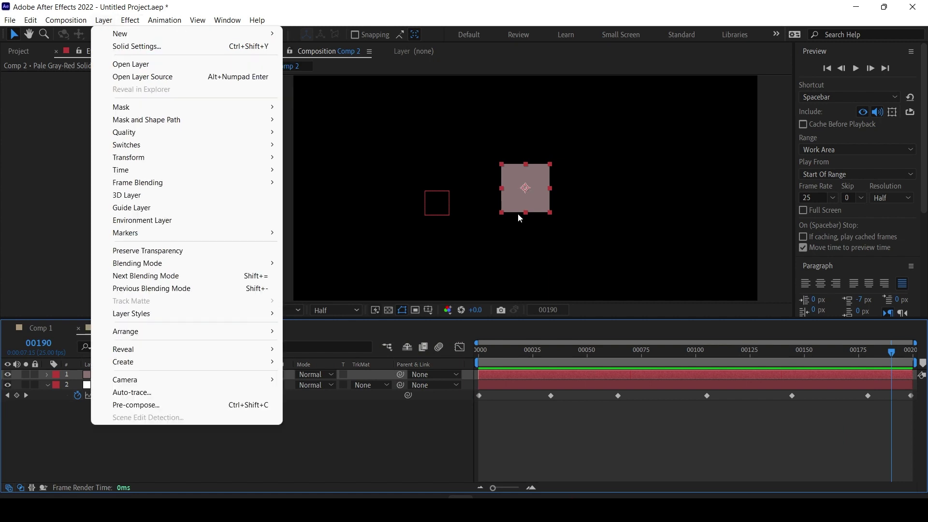
{"action": "left_click", "coordinate": [120, 47]}
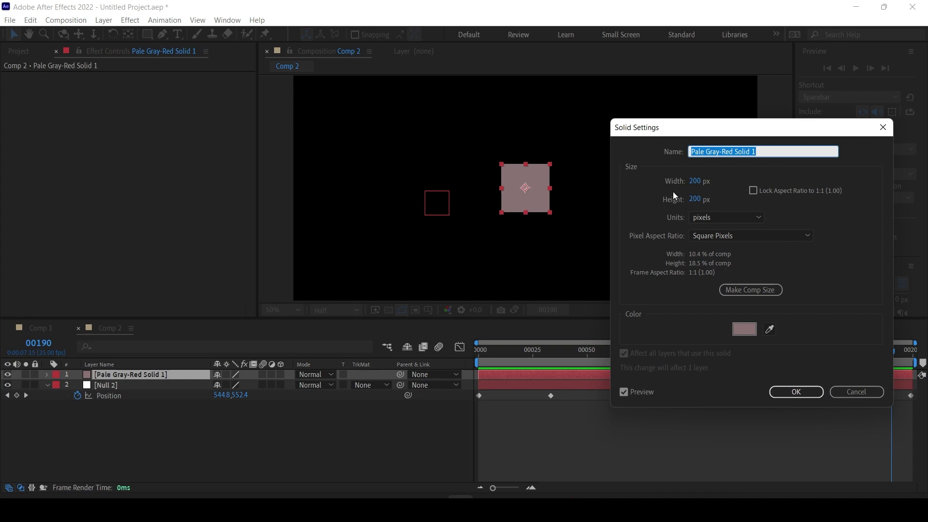
{"action": "left_click", "coordinate": [692, 184]}
{"action": "type", "text": "1920"}
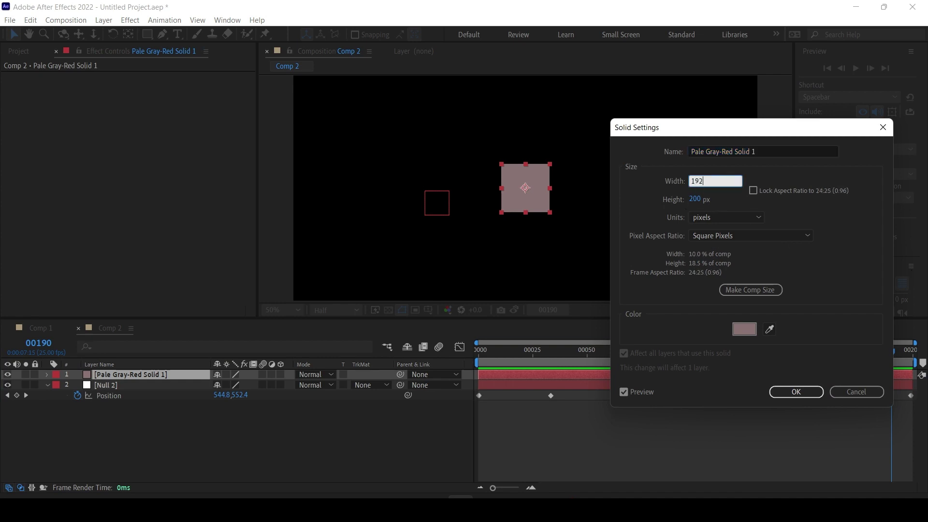
{"action": "key", "text": "Tab"}
{"action": "type", "text": "1080"}
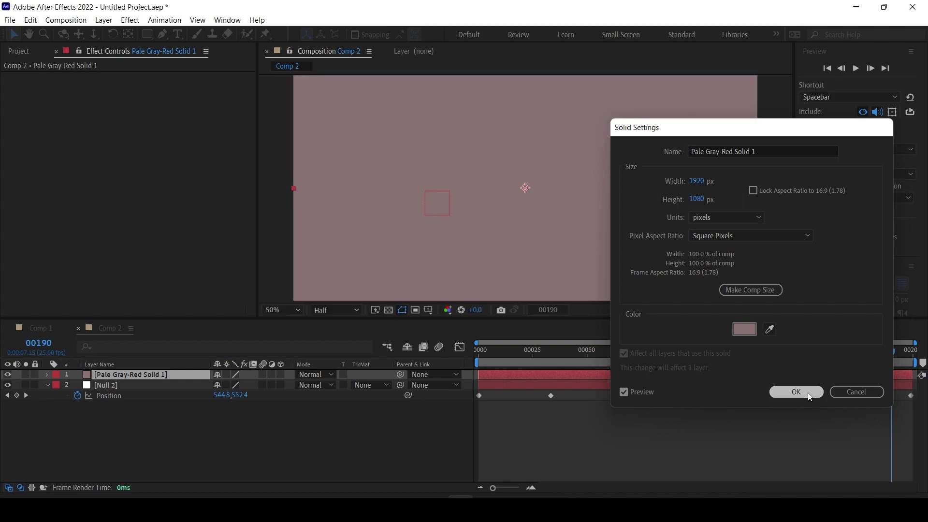
{"action": "left_click", "coordinate": [803, 392]}
Apply the CC Particle Systems II effect to the solid and preview the animation
{"action": "left_click", "coordinate": [129, 21]}
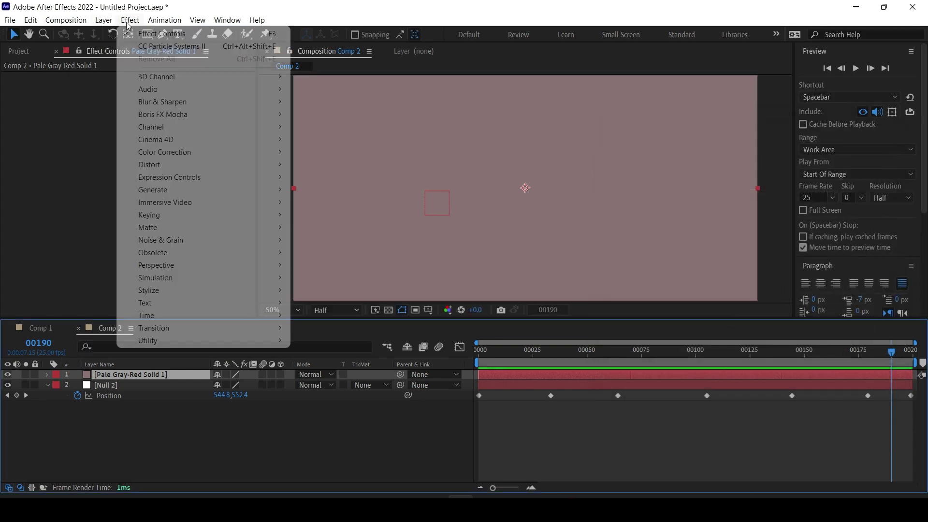
{"action": "mouse_move", "coordinate": [246, 268]}
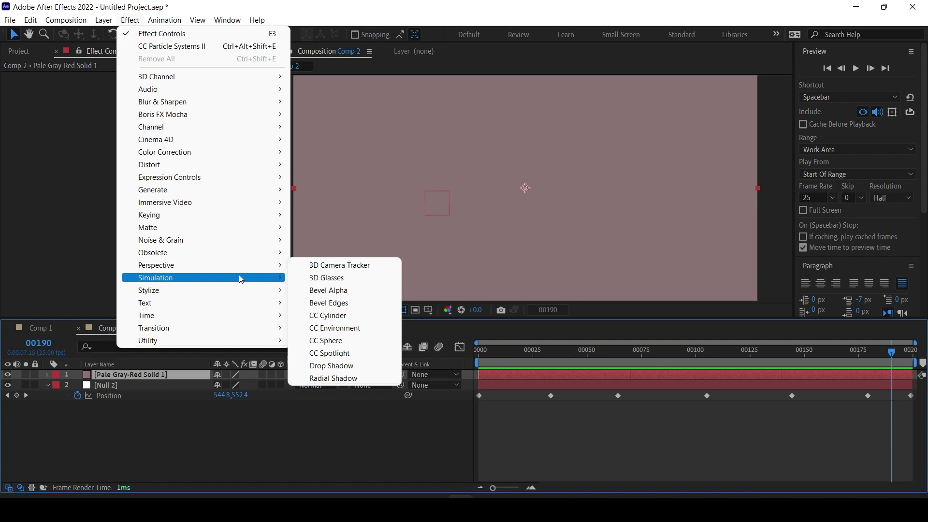
{"action": "mouse_move", "coordinate": [208, 280]}
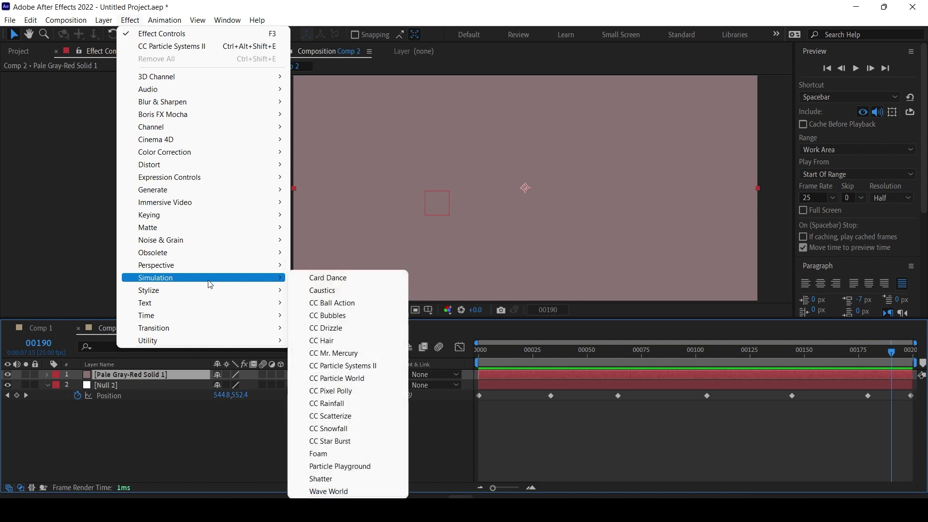
{"action": "left_click", "coordinate": [382, 371]}
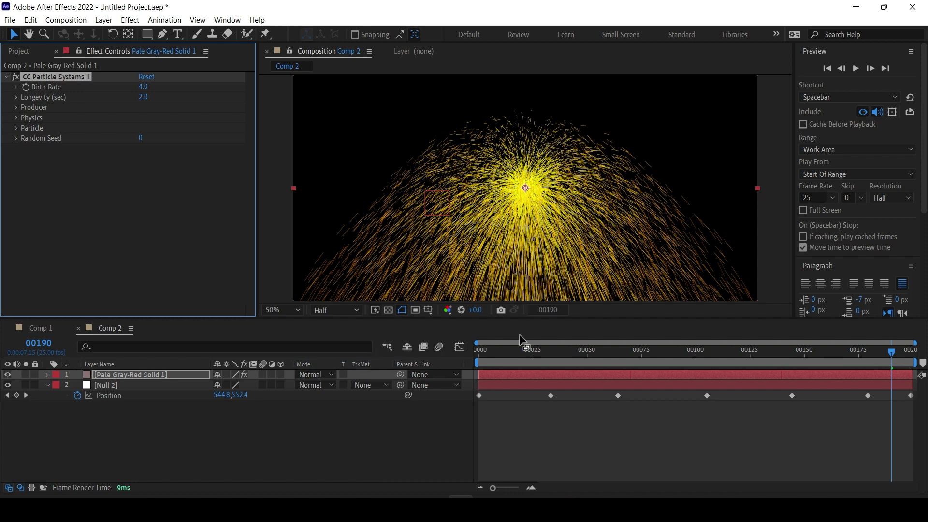
{"action": "key", "text": "space"}
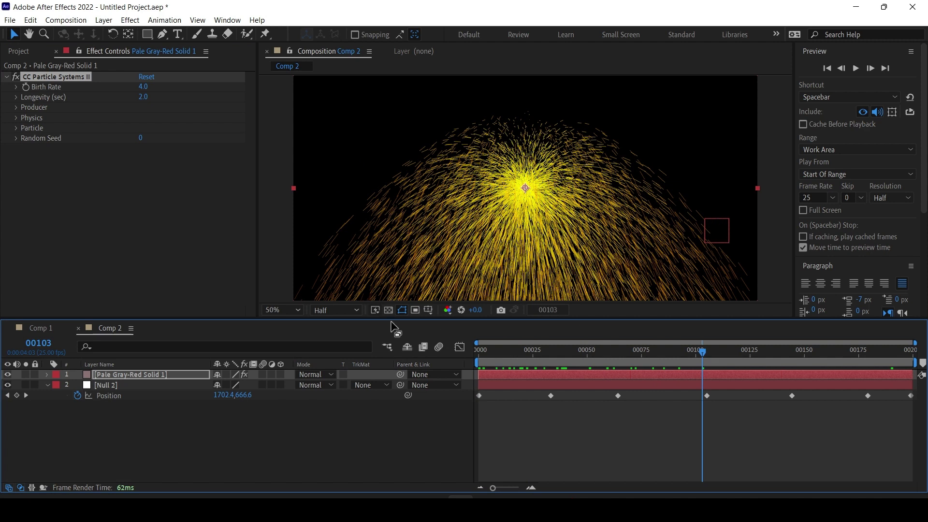
Link the particle Producer Position to the Position of Null 2 with an expression and scrub through the motion
{"action": "left_click", "coordinate": [16, 106]}
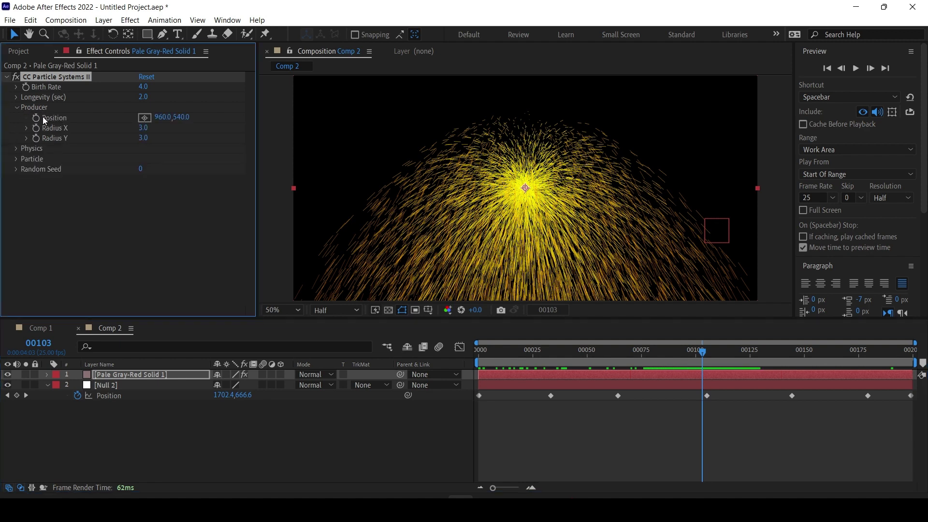
{"action": "left_click", "coordinate": [35, 118], "text": "alt"}
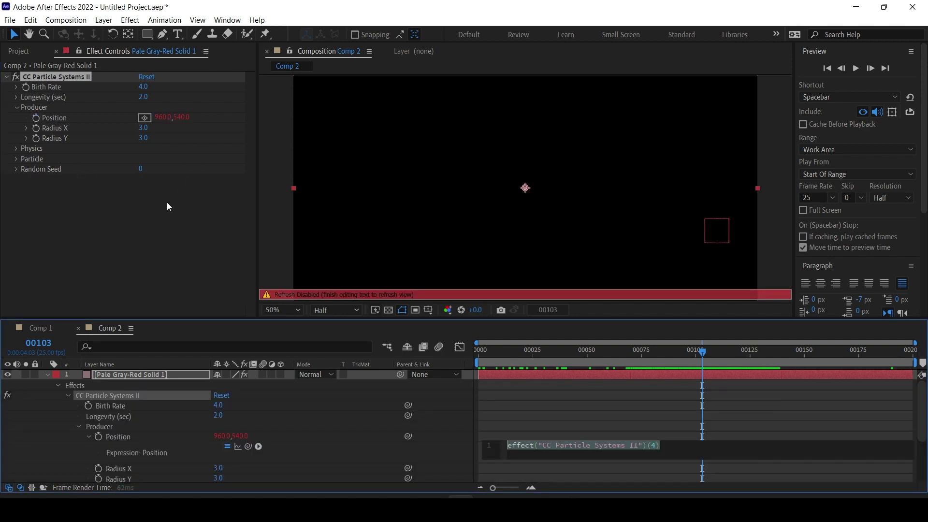
{"action": "left_click_drag", "start_coordinate": [249, 448], "coordinate": [135, 477]}
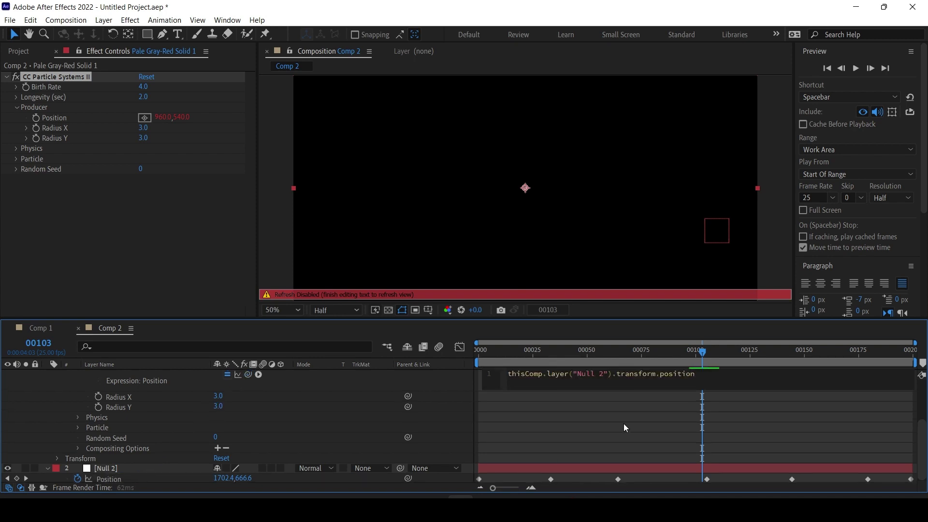
{"action": "left_click", "coordinate": [623, 423]}
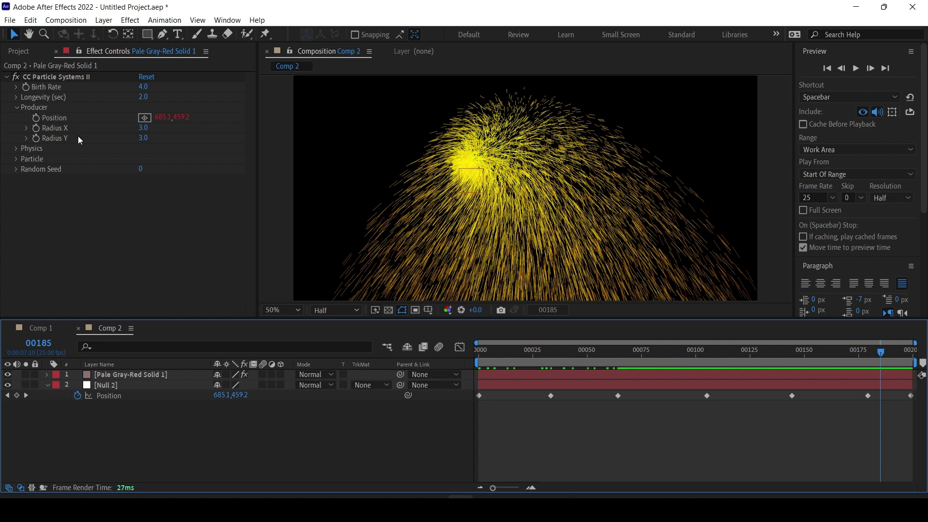
{"action": "left_click_drag", "start_coordinate": [483, 352], "coordinate": [699, 359]}
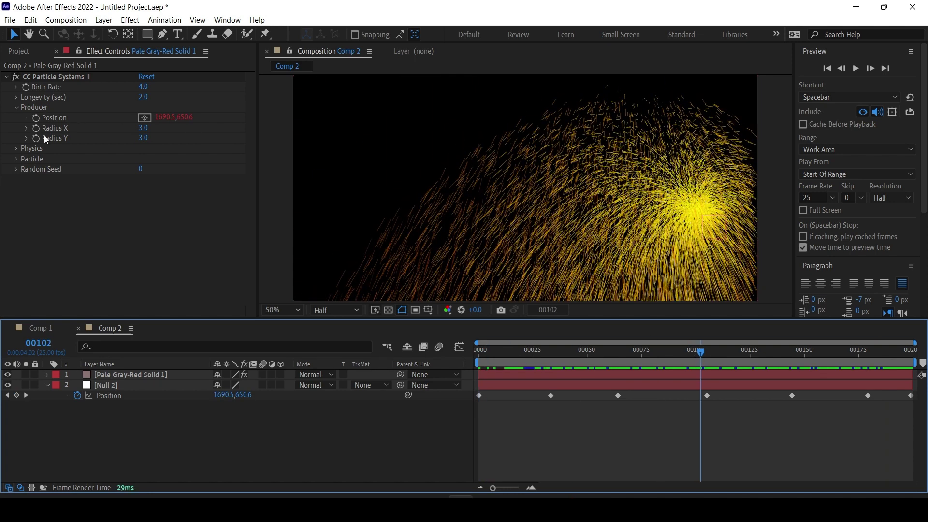
Set the particle Physics Velocity, Gravity and Extra to 0 and scrub to frame 199 to check the trail
{"action": "left_click", "coordinate": [16, 148]}
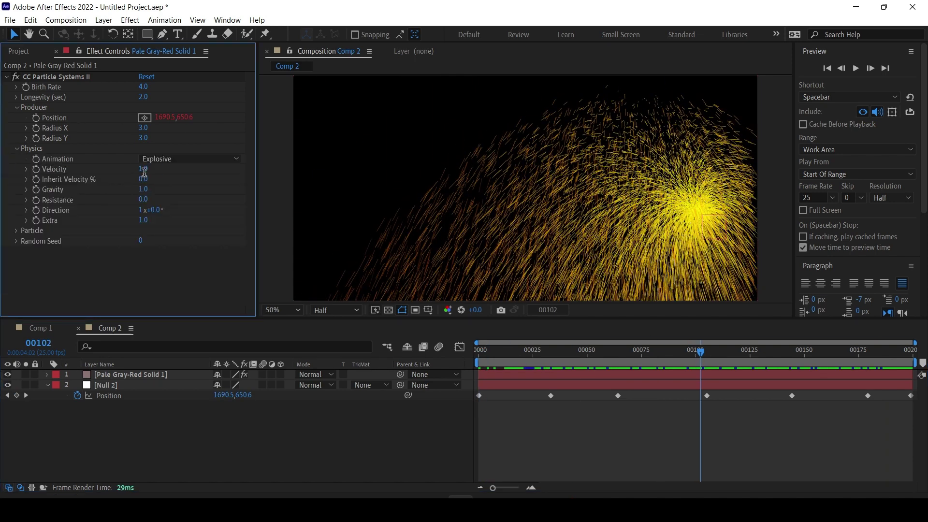
{"action": "key", "text": "Return"}
{"action": "left_click", "coordinate": [143, 189]}
{"action": "type", "text": "0"}
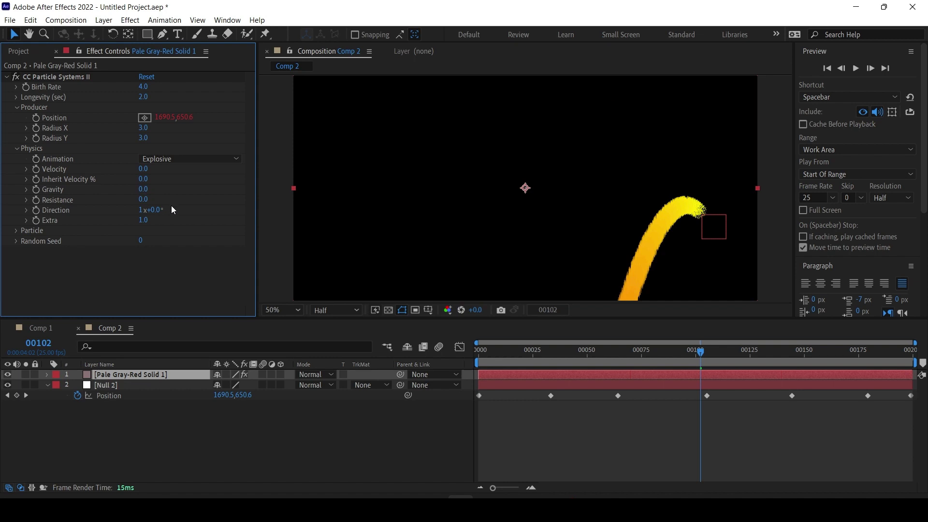
{"action": "key", "text": "Return"}
{"action": "left_click", "coordinate": [146, 220]}
{"action": "type", "text": "0"}
{"action": "key", "text": "Return"}
{"action": "left_click_drag", "start_coordinate": [622, 351], "coordinate": [913, 364]}
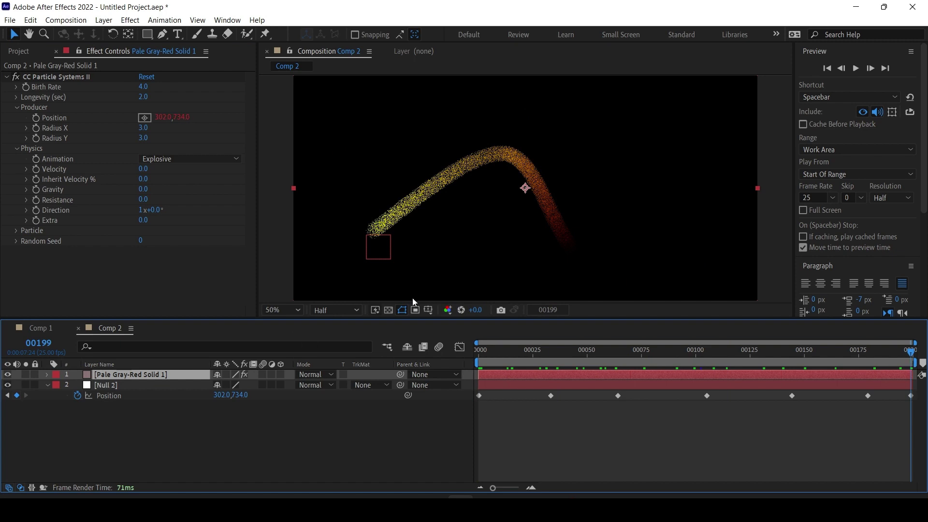
Add a second pale gray-red solid at 1920 × 1080 px
{"action": "left_click", "coordinate": [103, 20]}
{"action": "mouse_move", "coordinate": [110, 35]}
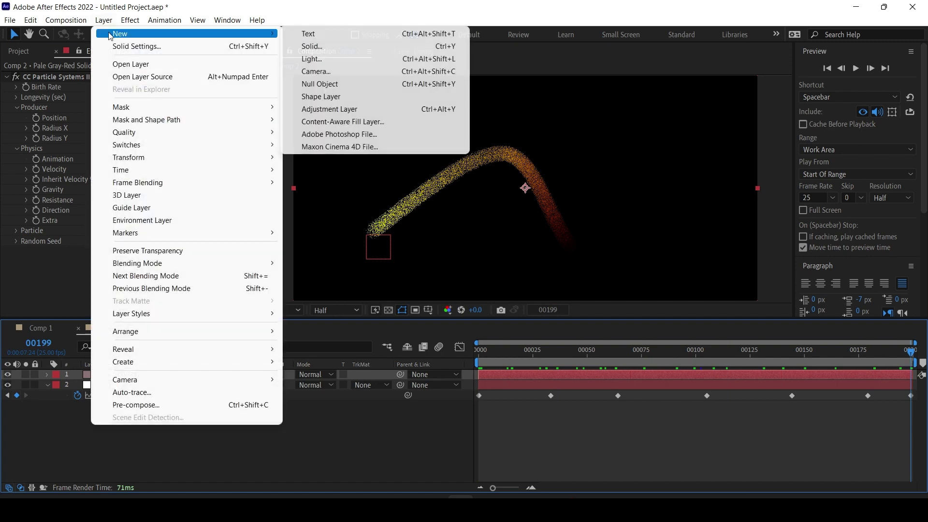
{"action": "left_click", "coordinate": [312, 46]}
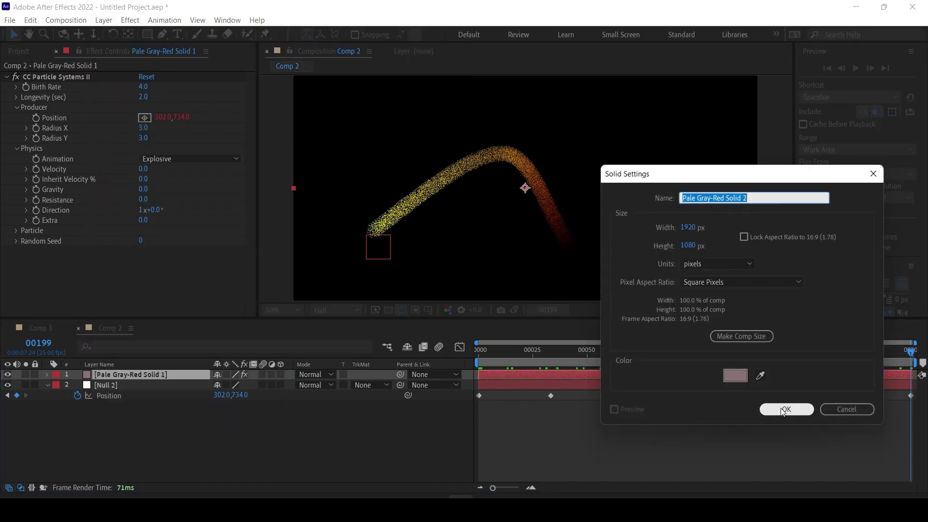
{"action": "left_click", "coordinate": [783, 410]}
Hide the solid carrying CC Particle Systems II and rename that layer systems 2
{"action": "left_click", "coordinate": [8, 386]}
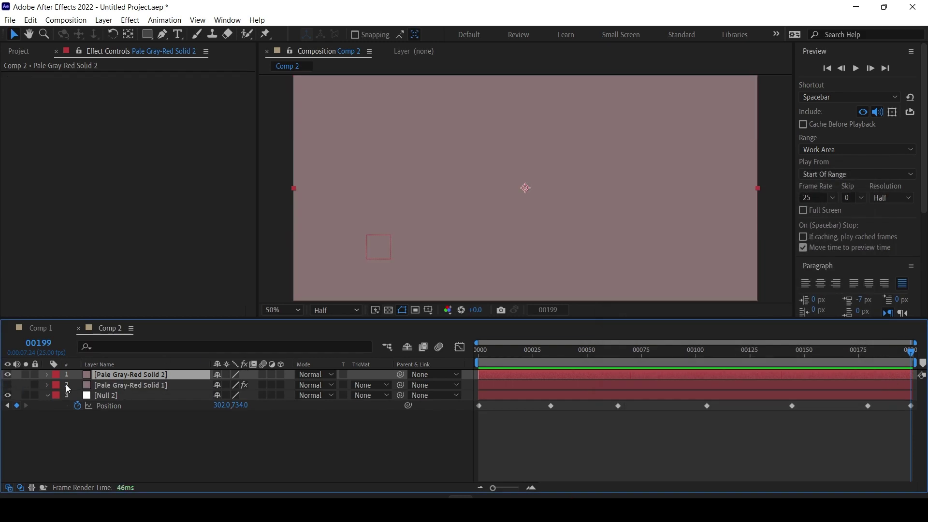
{"action": "left_click", "coordinate": [133, 385]}
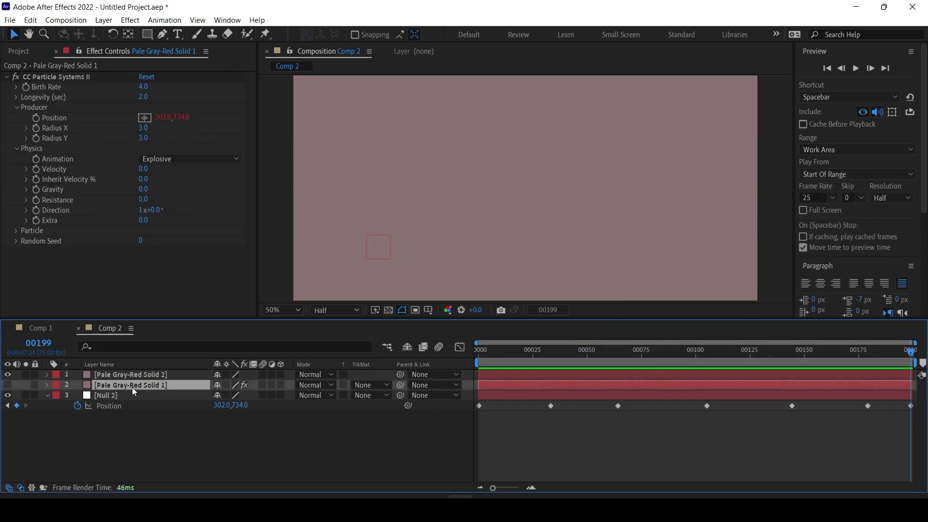
{"action": "key", "text": "Return"}
{"action": "type", "text": "systems "}
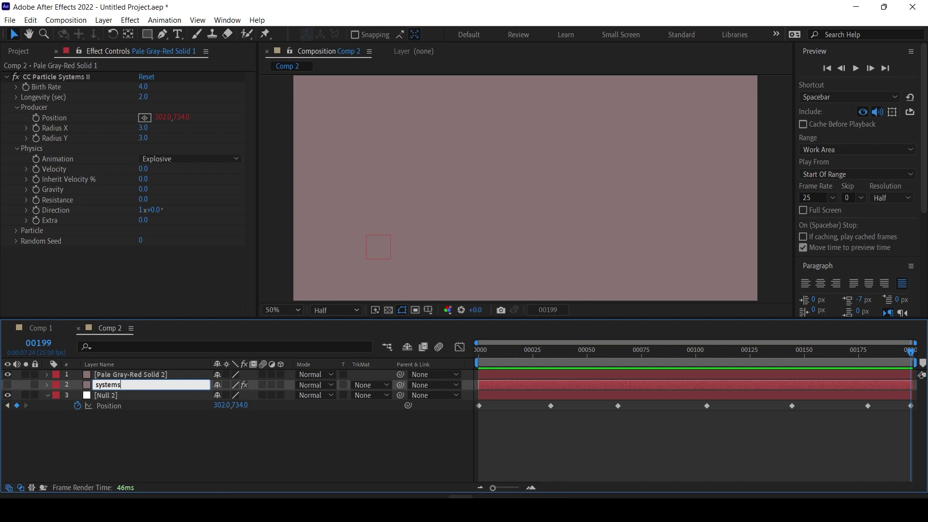
{"action": "type", "text": "2"}
{"action": "key", "text": "Return"}
Apply the CC Particle World effect to the second solid
{"action": "left_click", "coordinate": [137, 375]}
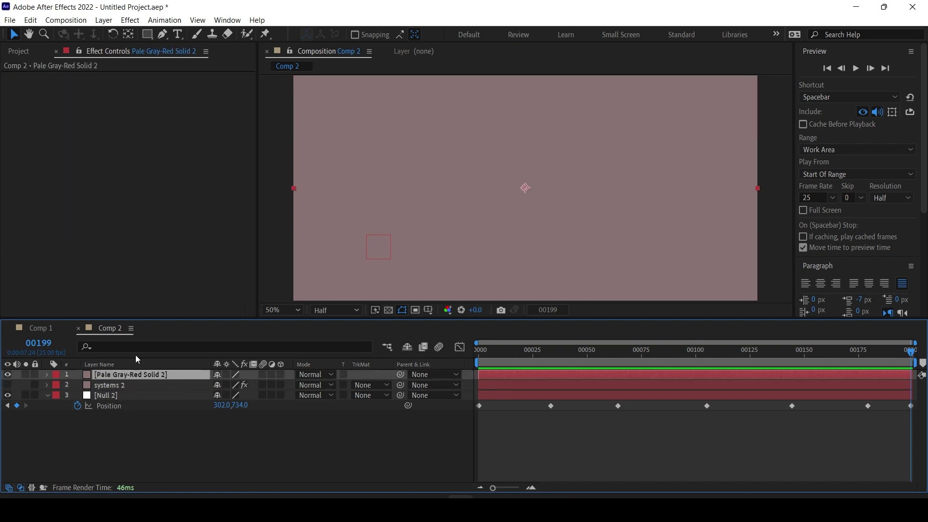
{"action": "left_click", "coordinate": [130, 20]}
{"action": "mouse_move", "coordinate": [228, 275]}
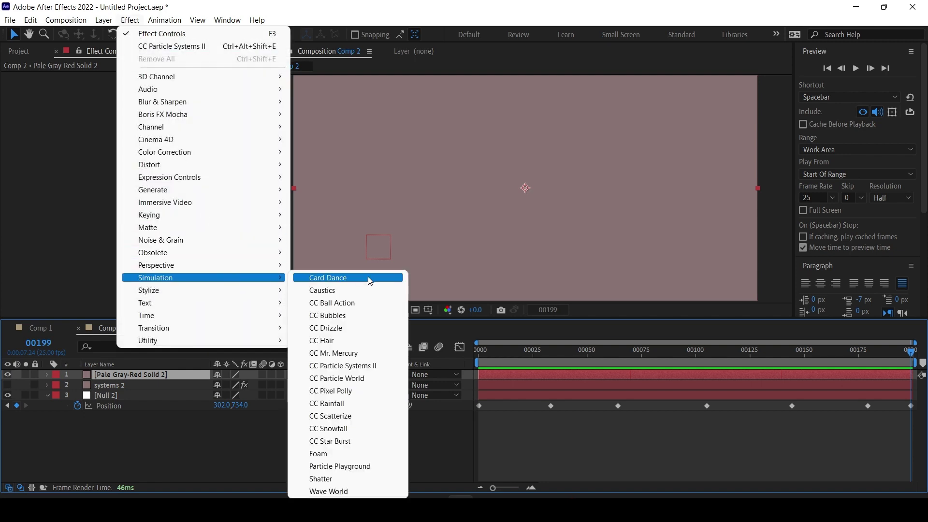
{"action": "left_click", "coordinate": [381, 383]}
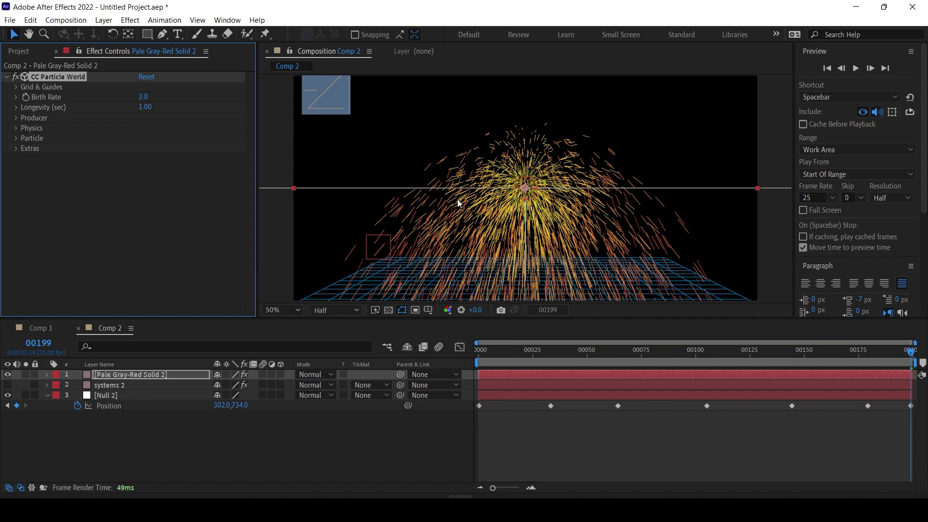
Rename the CC Particle World solid layer to world
{"action": "left_click", "coordinate": [162, 375]}
{"action": "key", "text": "Return"}
{"action": "type", "text": "world"}
{"action": "key", "text": "Return"}
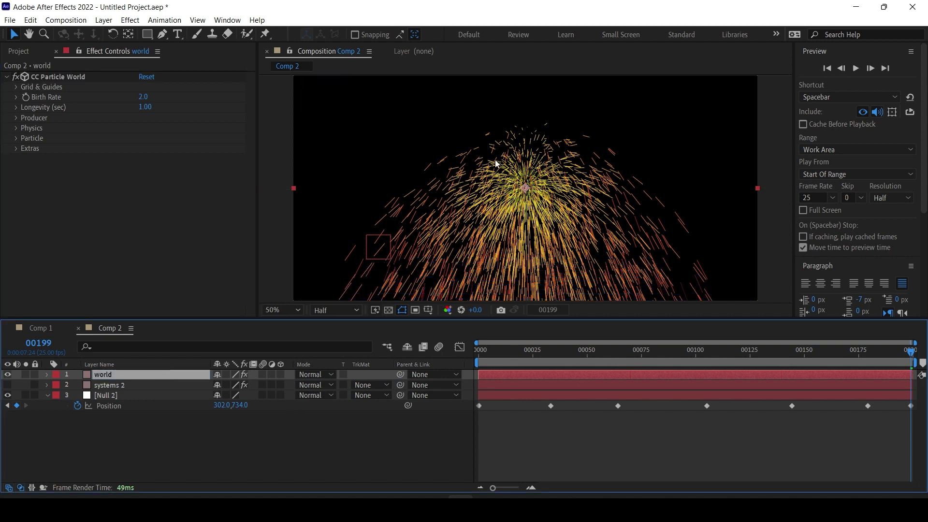
Try Producer Position X at -0.50 and 0.52 in CC Particle World to find the values for the frame's side edges
{"action": "left_click", "coordinate": [17, 117]}
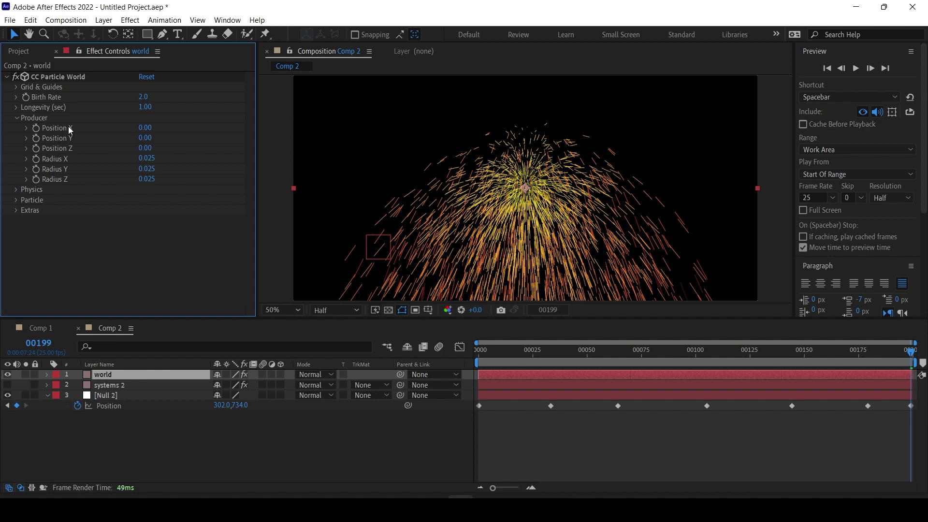
{"action": "left_click_drag", "start_coordinate": [145, 127], "coordinate": [202, 171]}
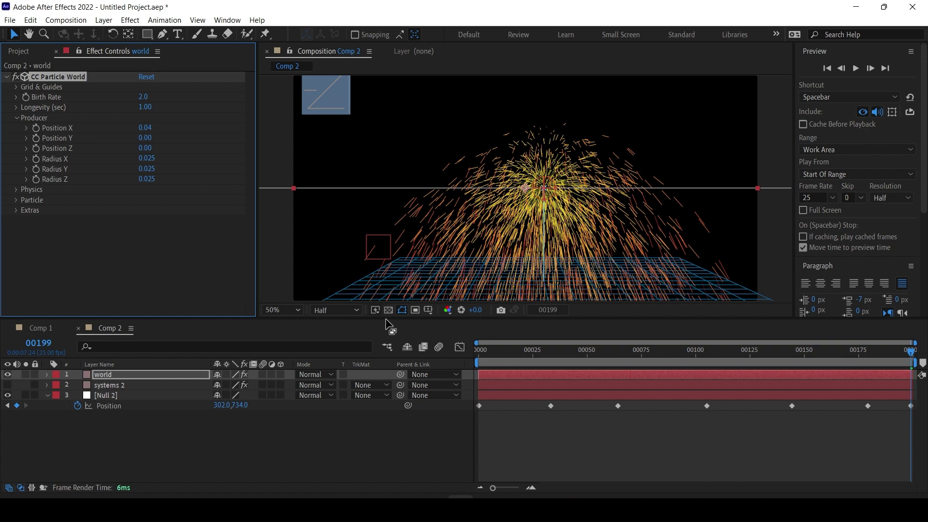
{"action": "left_click_drag", "start_coordinate": [387, 325], "coordinate": [385, 345]}
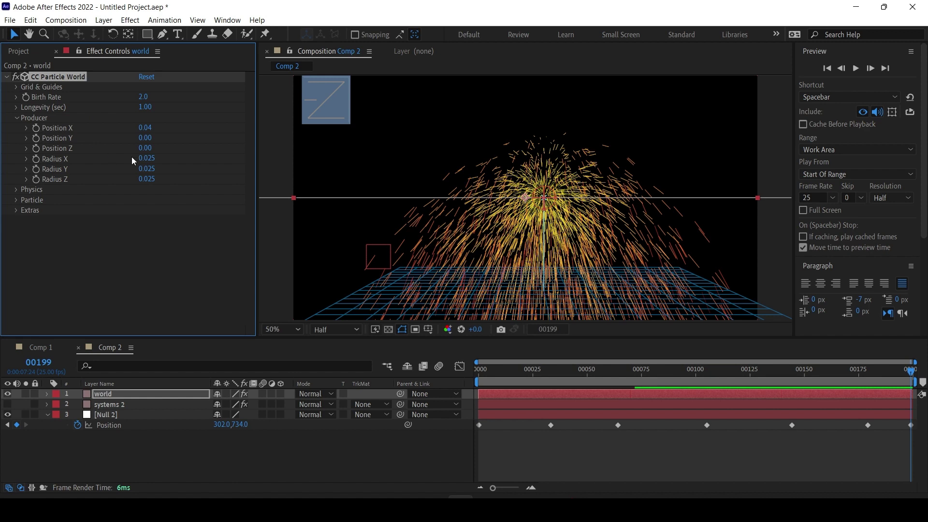
{"action": "left_click_drag", "start_coordinate": [148, 128], "coordinate": [121, 134]}
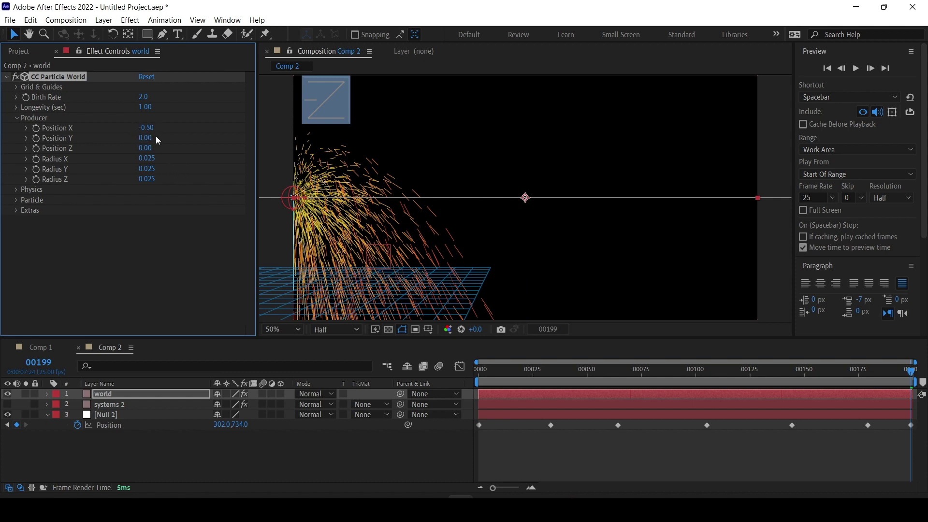
{"action": "left_click_drag", "start_coordinate": [148, 128], "coordinate": [214, 132]}
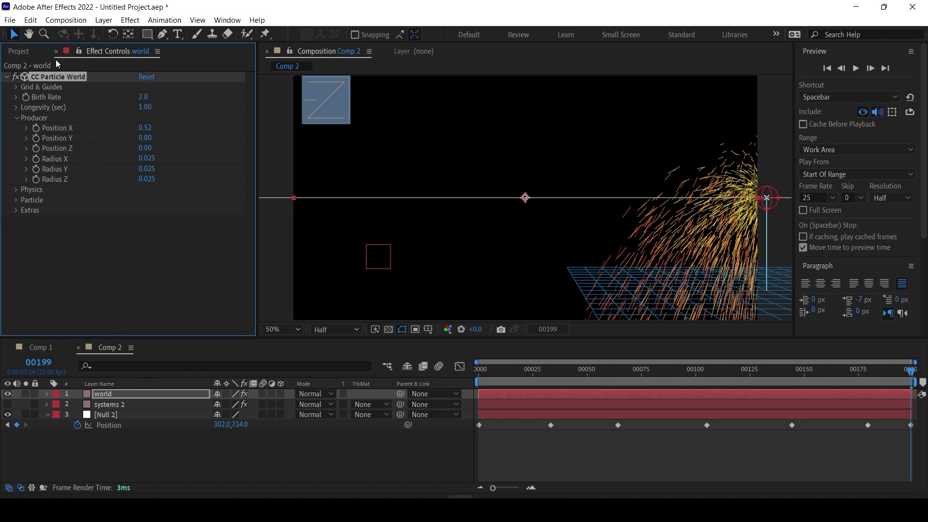
Link the world layer's Producer Position X to the X position of Null 2 with an expression and scrub through the animation
{"action": "left_click", "coordinate": [36, 129], "text": "alt"}
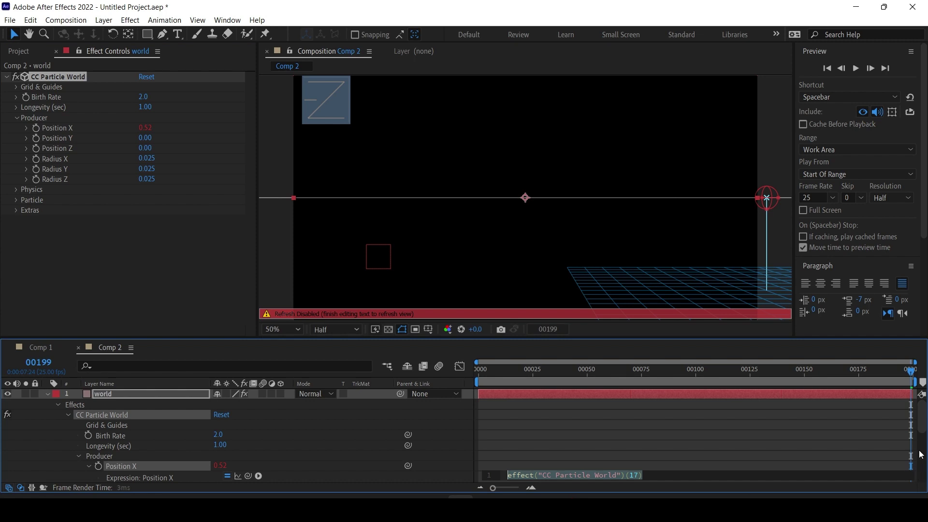
{"action": "key", "text": "KP_Enter"}
{"action": "scroll", "coordinate": [256, 387], "scroll_direction": "down", "scroll_amount": 3}
{"action": "left_click_drag", "start_coordinate": [247, 409], "coordinate": [222, 476]}
{"action": "left_click_drag", "start_coordinate": [577, 384], "coordinate": [913, 378]}
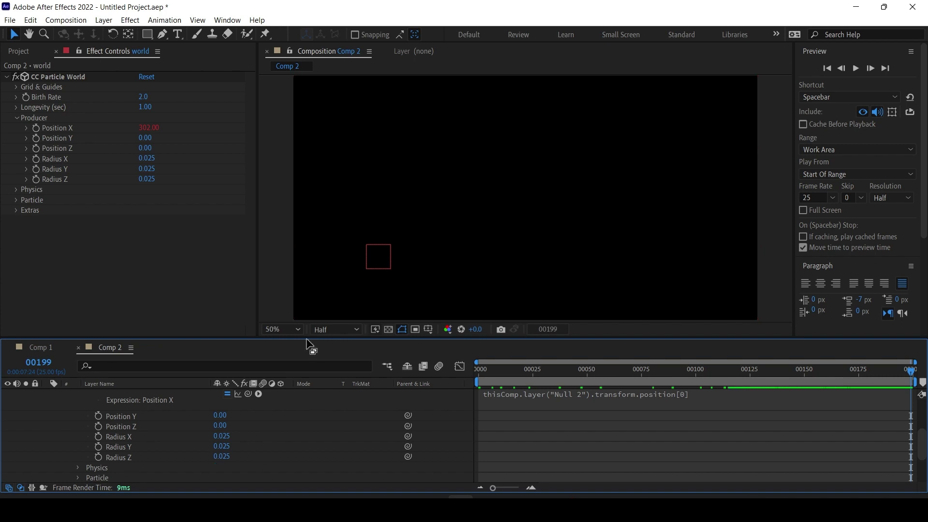
Enlarge the timeline area and open the world layer's Position X expression for editing
{"action": "left_click_drag", "start_coordinate": [307, 341], "coordinate": [309, 264]}
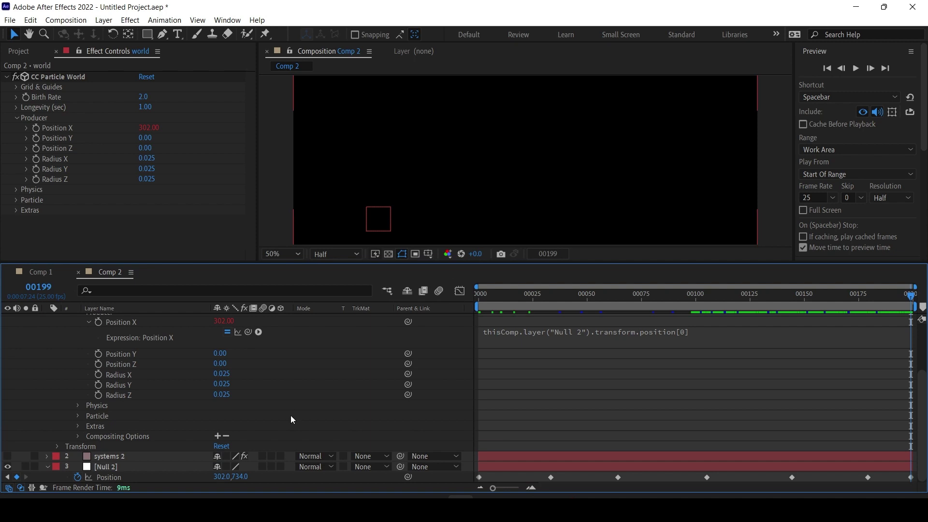
{"action": "scroll", "coordinate": [353, 366], "scroll_direction": "up", "scroll_amount": 3}
{"action": "left_click", "coordinate": [49, 318]}
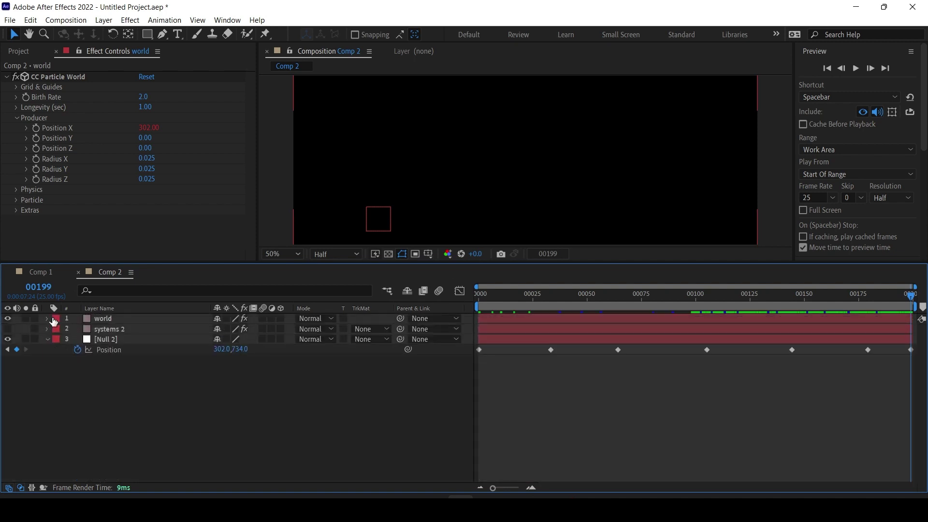
{"action": "left_click", "coordinate": [47, 318]}
{"action": "left_click", "coordinate": [621, 407]}
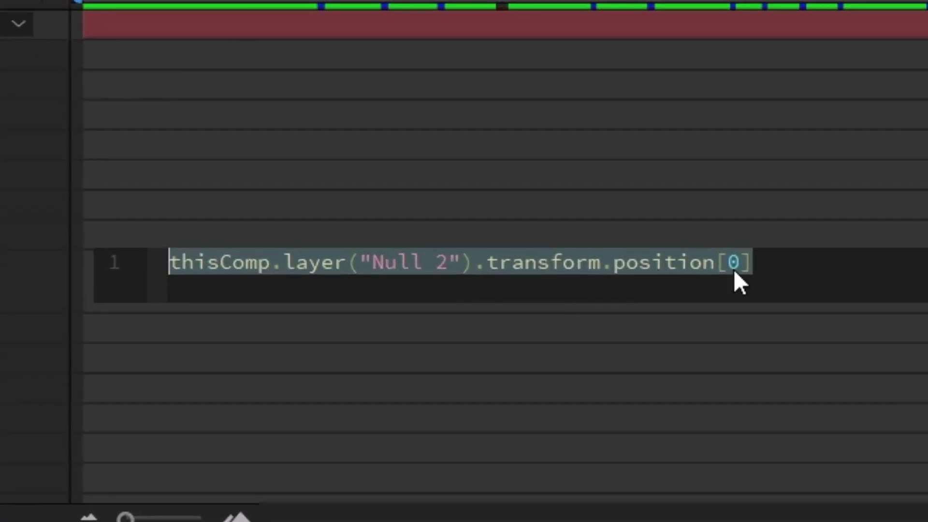
Try position indexes 1 and 2 in the Position X expression, then restore index 0
{"action": "left_click", "coordinate": [733, 270]}
{"action": "double_click", "coordinate": [728, 264]}
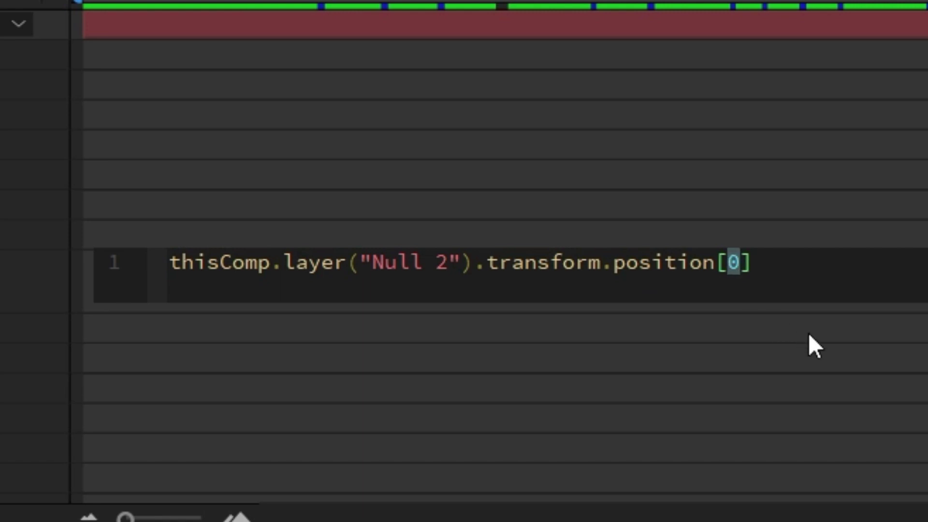
{"action": "type", "text": "1"}
{"action": "double_click", "coordinate": [734, 269]}
{"action": "type", "text": "2"}
{"action": "double_click", "coordinate": [742, 263]}
{"action": "type", "text": "0"}
{"action": "left_click", "coordinate": [768, 263]}
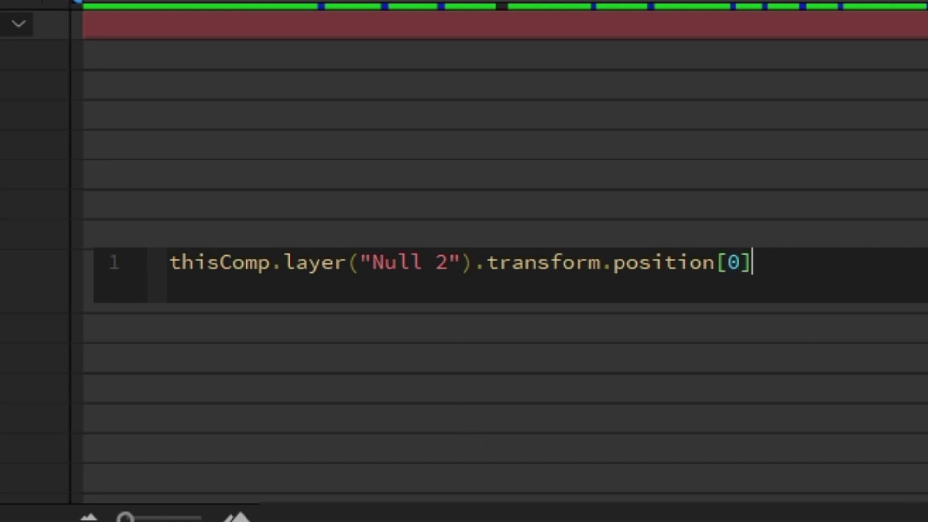
Insert "linear(" at the start of the Position X expression, leaving its parenthesis open before thisComp
{"action": "left_click", "coordinate": [169, 261]}
{"action": "type", "text": "li"}
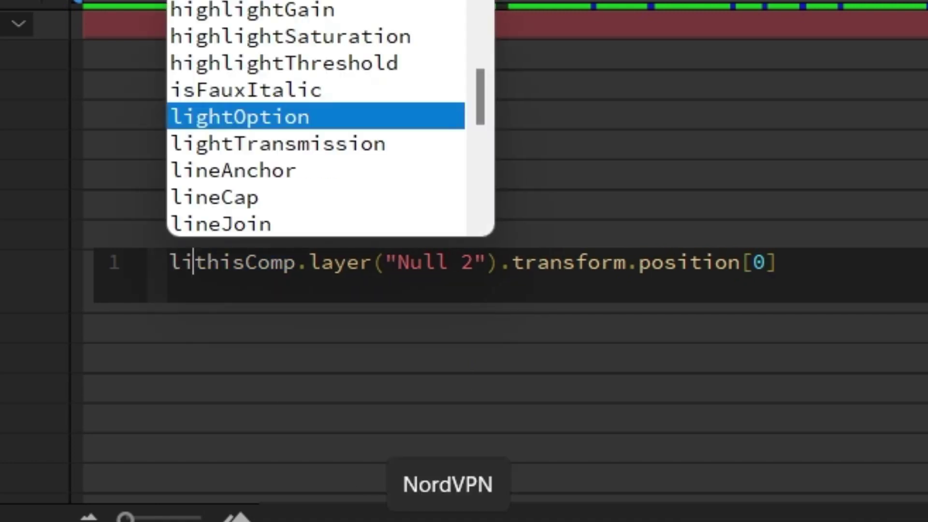
{"action": "type", "text": "near"}
{"action": "key", "text": "Return"}
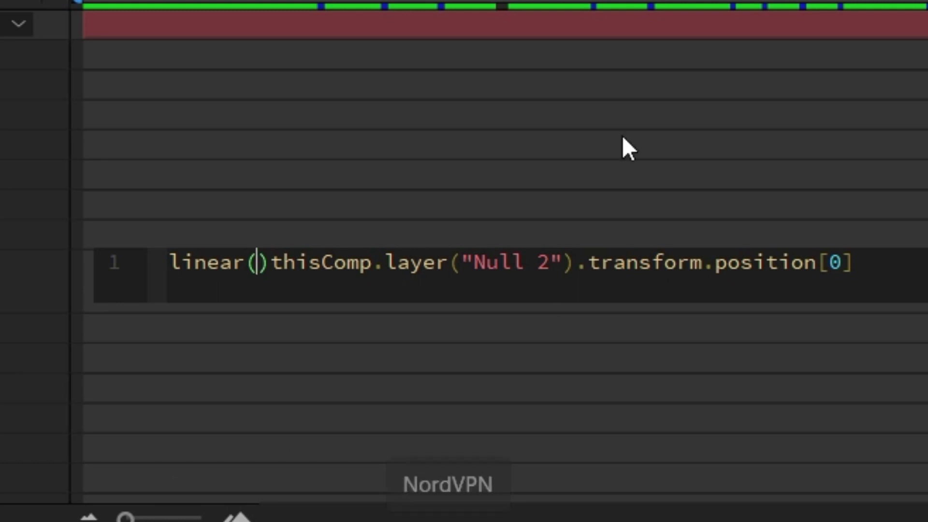
{"action": "left_click", "coordinate": [274, 263]}
{"action": "key", "text": "BackSpace"}
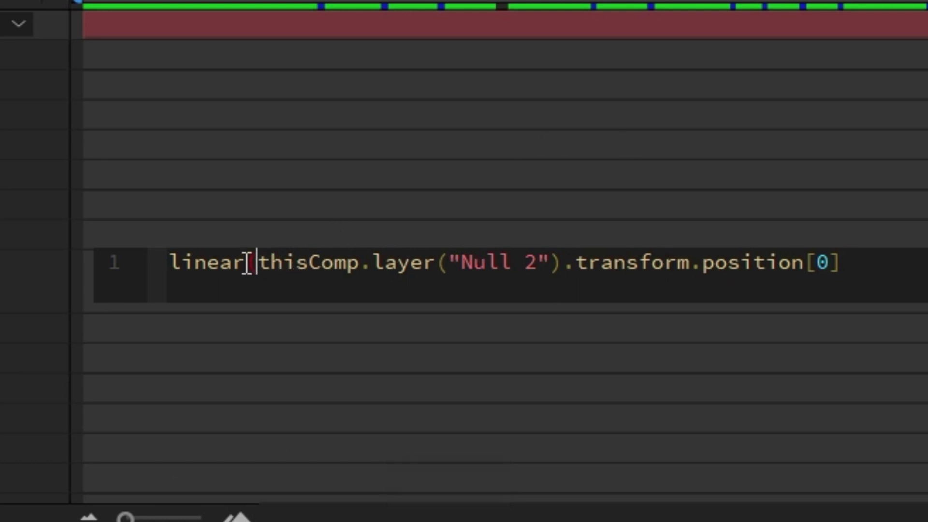
Complete the Position X expression by appending ",0,1920,-0.5,0.5);", apply it and check the particles at frame 56
{"action": "left_click", "coordinate": [856, 261]}
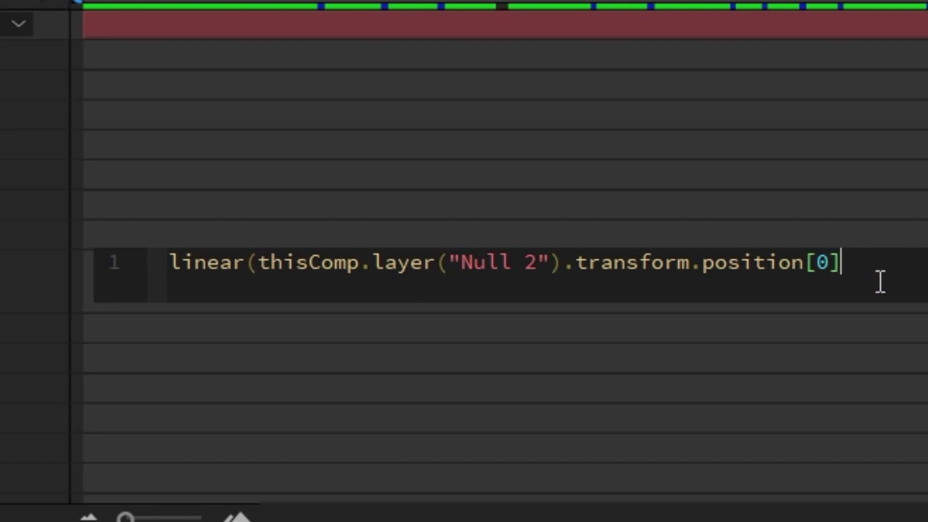
{"action": "type", "text": ","}
{"action": "key", "text": "alt+shift"}
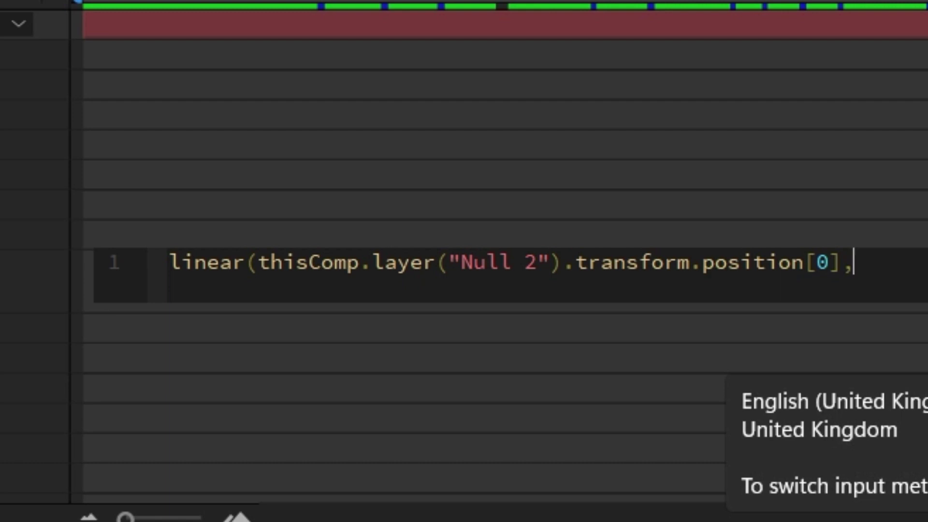
{"action": "type", "text": "0,1920"}
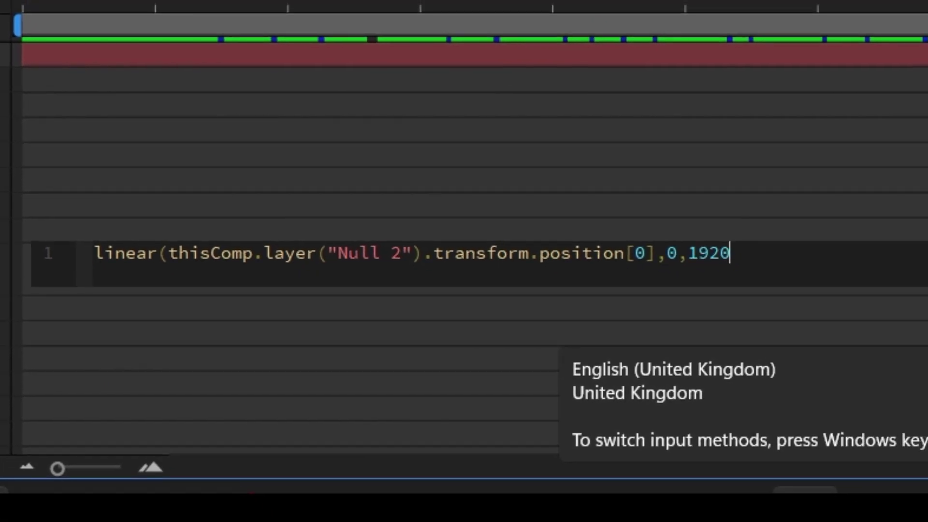
{"action": "type", "text": ","}
{"action": "type", "text": "-0.5,0.5"}
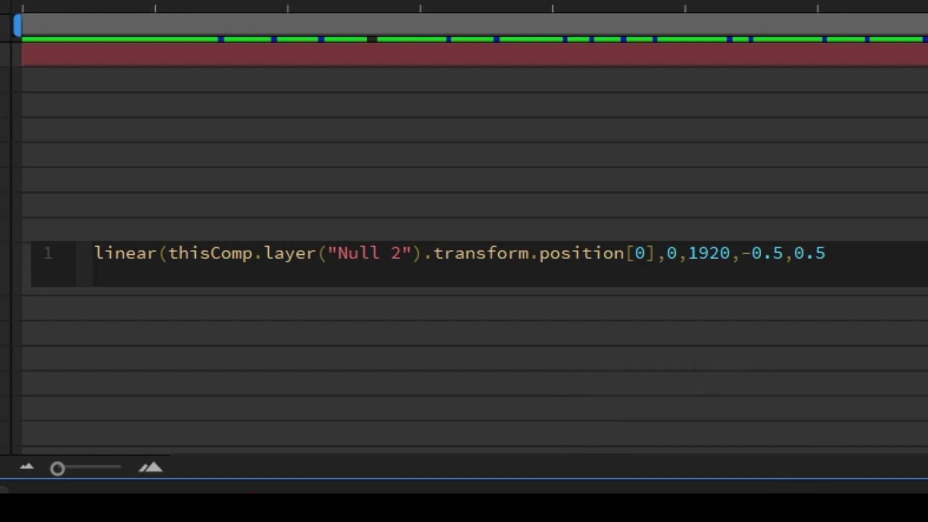
{"action": "type", "text": ");"}
{"action": "left_click", "coordinate": [591, 108]}
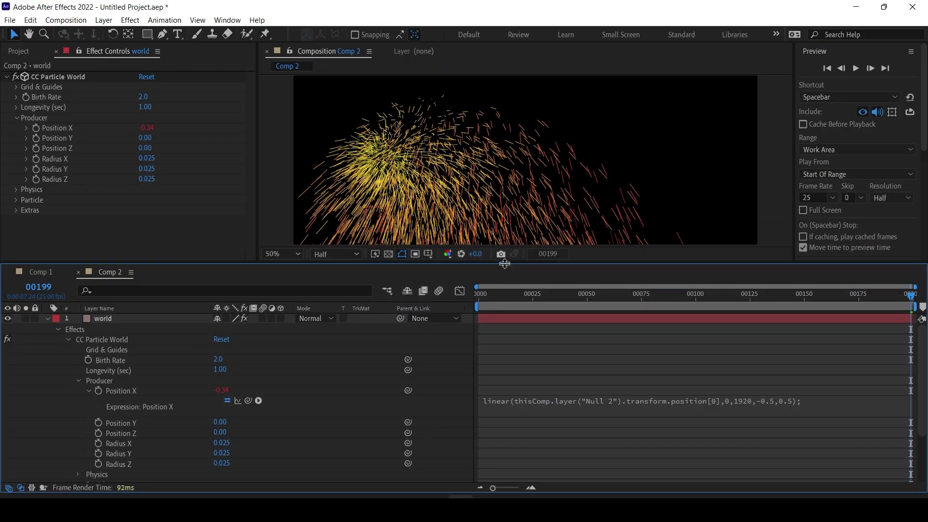
{"action": "left_click_drag", "start_coordinate": [504, 264], "coordinate": [600, 349]}
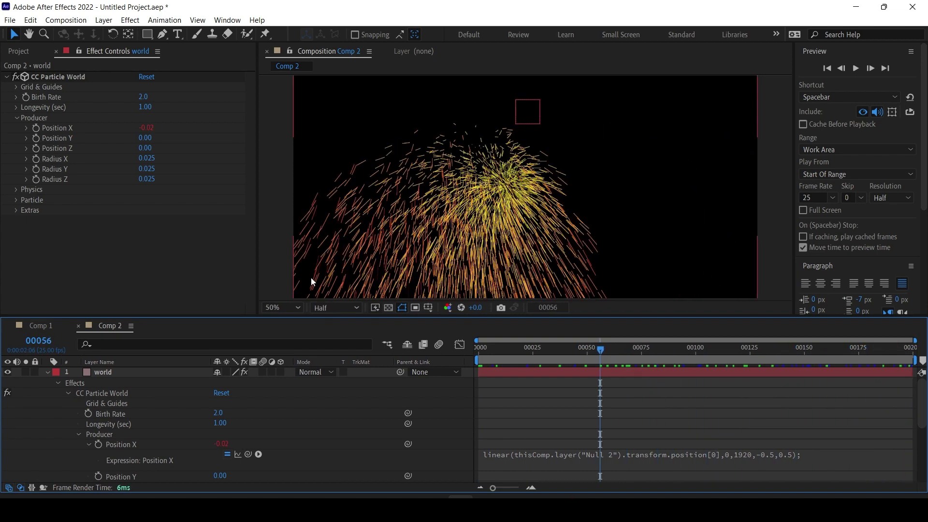
Set the CC Particle World physics to Velocity 0, Extra 0 and Gravity 0.070, and check the trail along the timeline
{"action": "left_click", "coordinate": [16, 189]}
{"action": "left_click", "coordinate": [146, 211]}
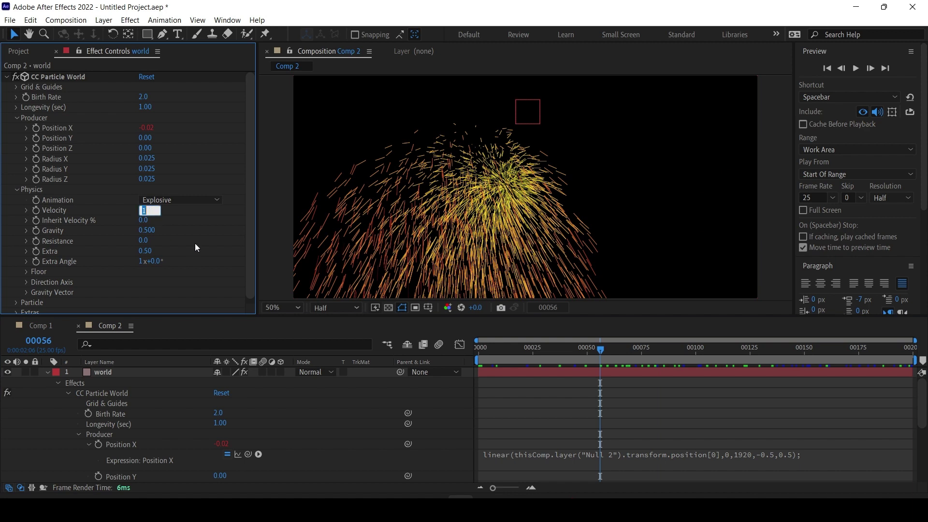
{"action": "type", "text": "0"}
{"action": "left_click", "coordinate": [149, 230]}
{"action": "type", "text": "00"}
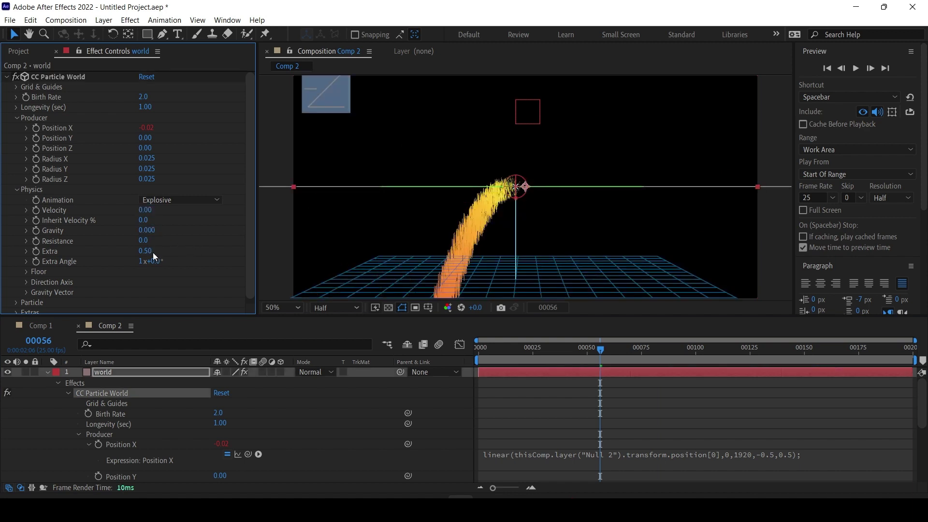
{"action": "left_click", "coordinate": [153, 252]}
{"action": "type", "text": "0"}
{"action": "key", "text": "Return"}
{"action": "left_click_drag", "start_coordinate": [149, 237], "coordinate": [153, 232]}
{"action": "left_click_drag", "start_coordinate": [481, 357], "coordinate": [589, 347]}
{"action": "left_click", "coordinate": [758, 344]}
{"action": "left_click", "coordinate": [551, 349]}
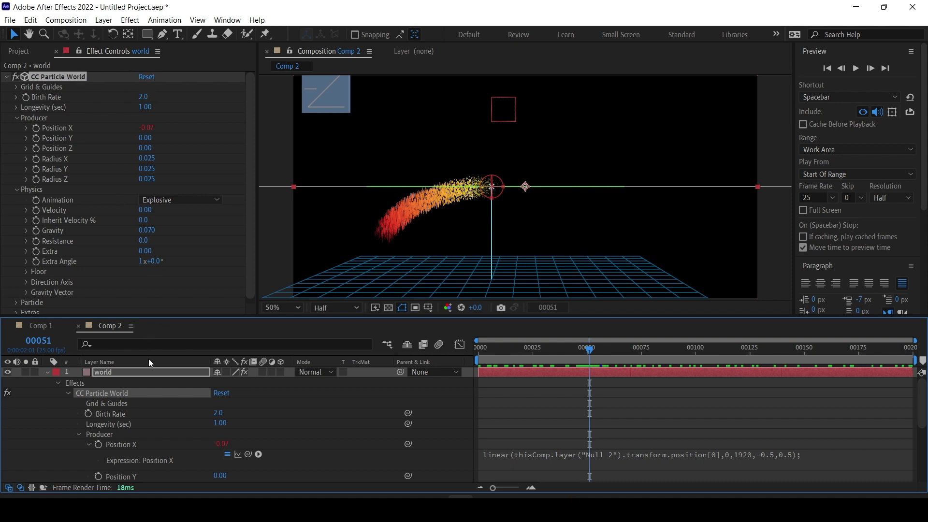
Copy the Position X expression into a new expression on the world layer's Position Y
{"action": "scroll", "coordinate": [173, 422], "scroll_direction": "down", "scroll_amount": 5}
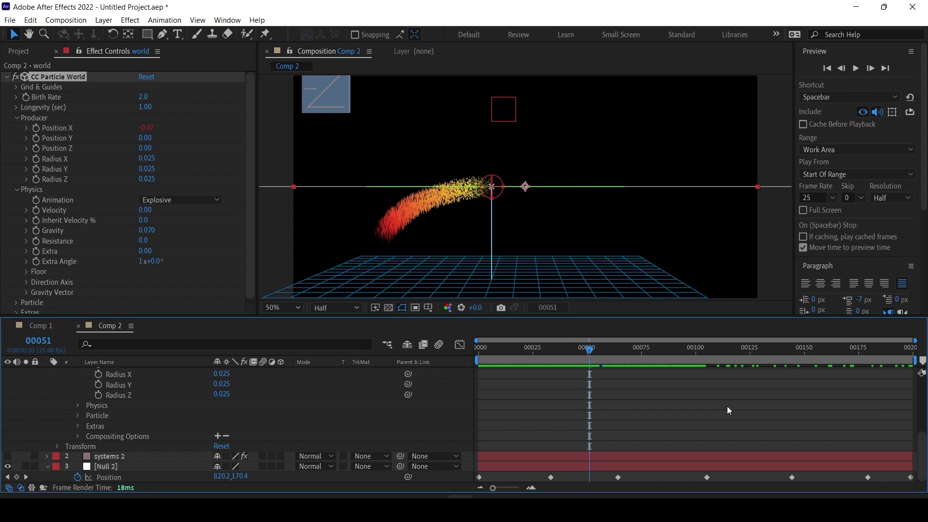
{"action": "scroll", "coordinate": [821, 420], "scroll_direction": "up", "scroll_amount": 5}
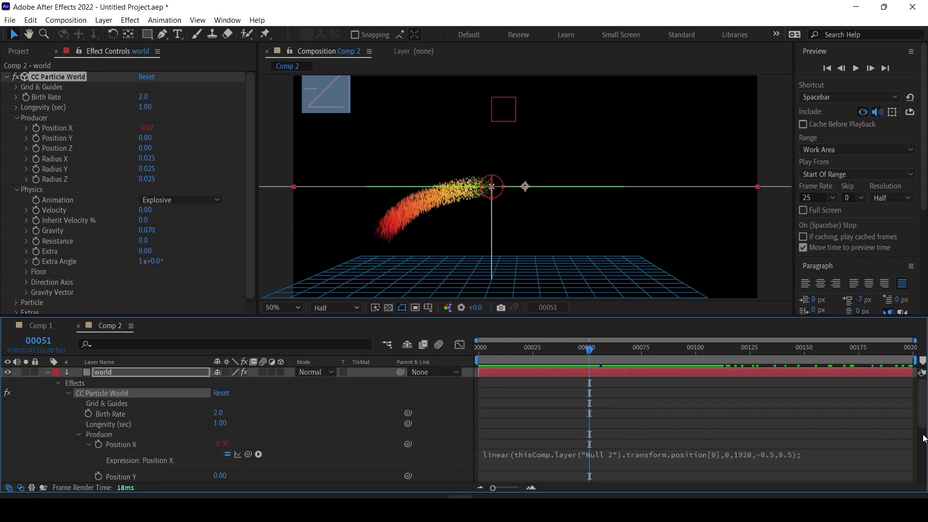
{"action": "left_click", "coordinate": [674, 455]}
{"action": "key", "text": "ctrl+c"}
{"action": "left_click", "coordinate": [599, 390]}
{"action": "scroll", "coordinate": [234, 404], "scroll_direction": "down", "scroll_amount": 5}
{"action": "scroll", "coordinate": [234, 404], "scroll_direction": "up", "scroll_amount": 5}
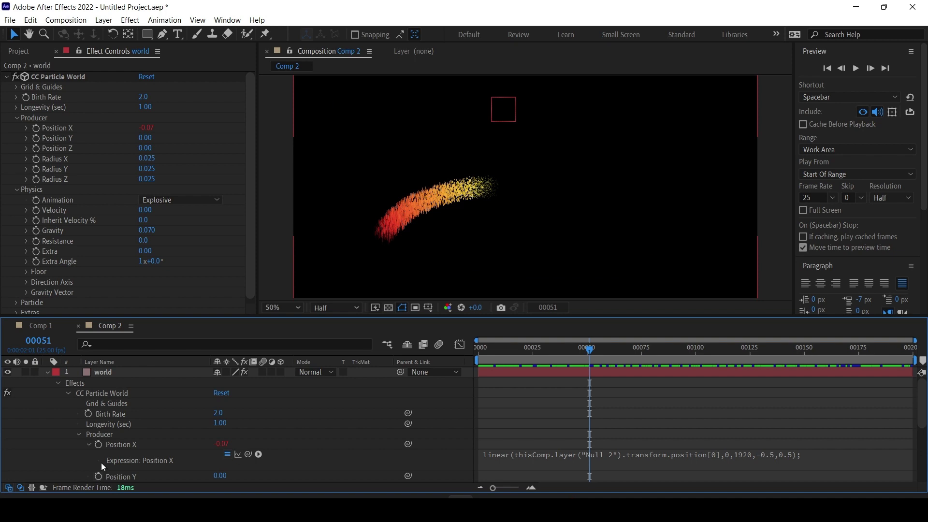
{"action": "left_click", "coordinate": [98, 476], "text": "alt"}
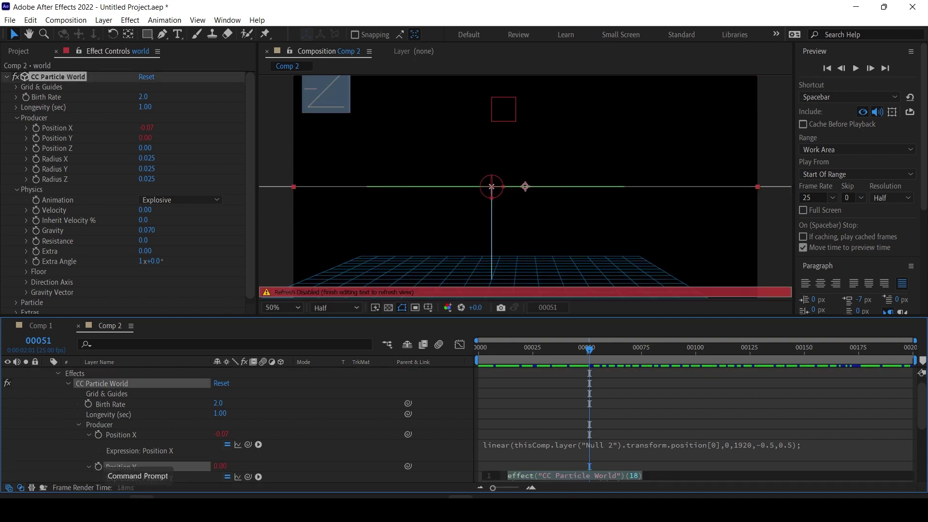
{"action": "key", "text": "ctrl+v"}
{"action": "scroll", "coordinate": [629, 435], "scroll_direction": "down", "scroll_amount": 2}
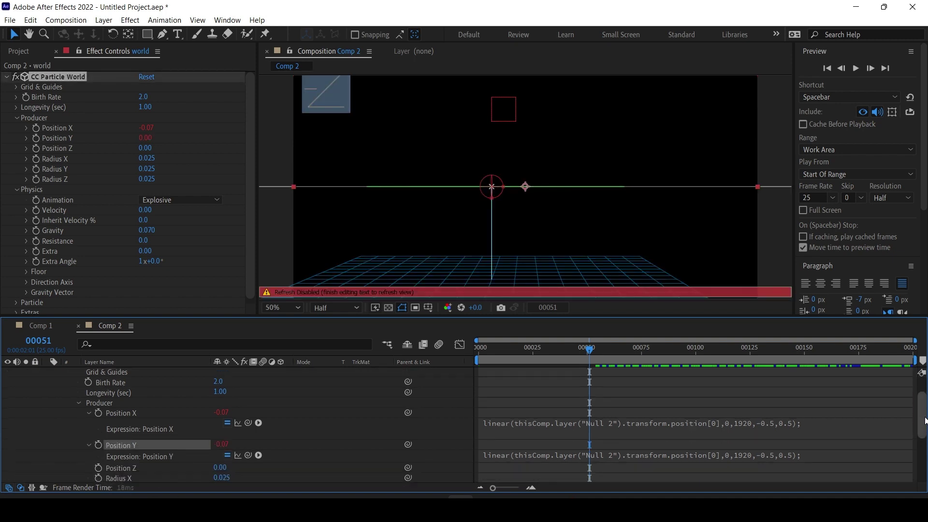
{"action": "key", "text": "KP_Enter"}
Change the Position Y expression to position[1] with an upper input limit of 1080, and preview the particle motion
{"action": "left_click", "coordinate": [725, 445]}
{"action": "left_click", "coordinate": [690, 401]}
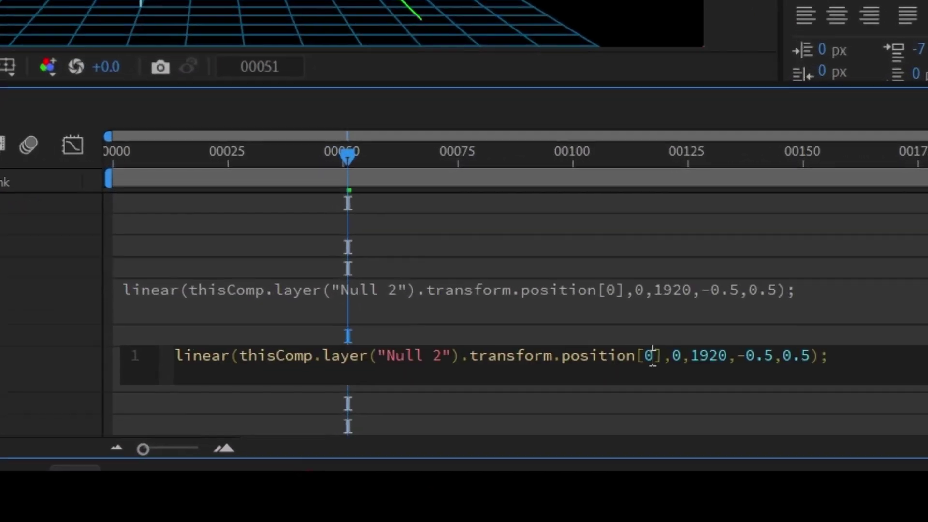
{"action": "double_click", "coordinate": [689, 399]}
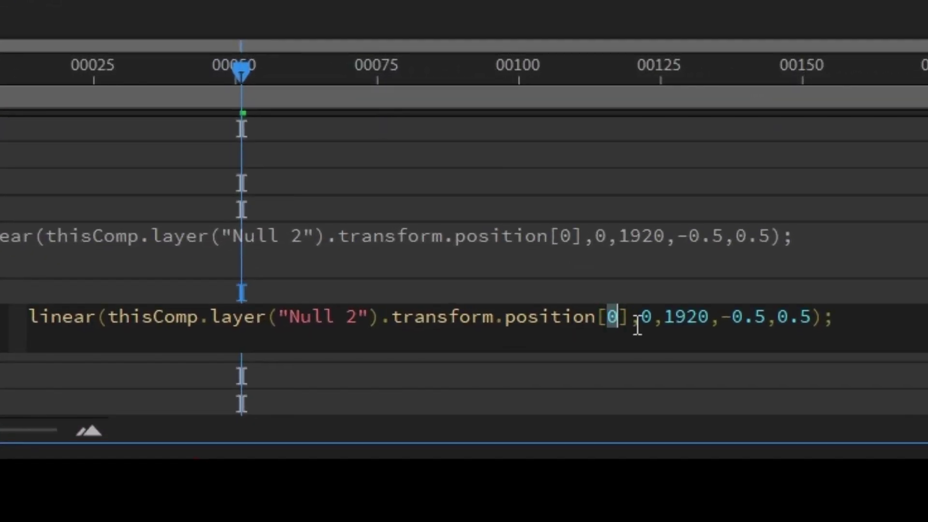
{"action": "type", "text": "1"}
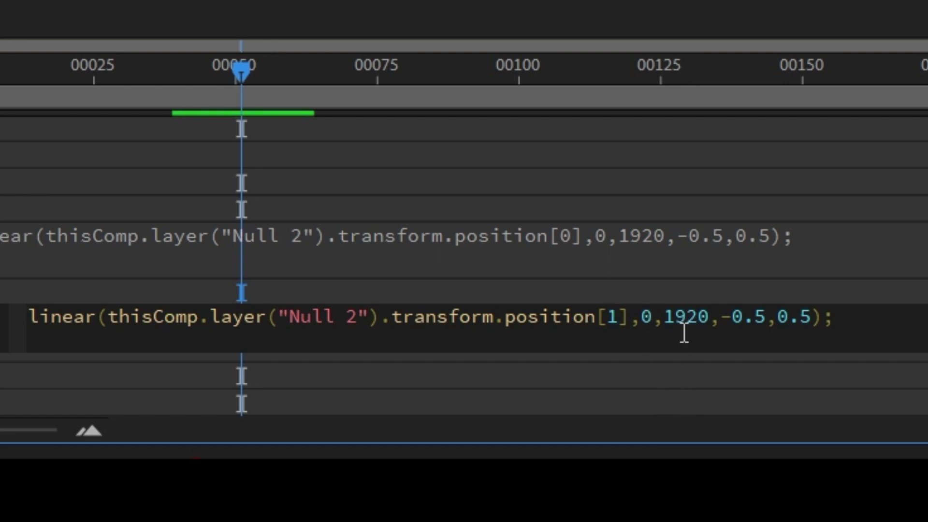
{"action": "left_click_drag", "start_coordinate": [666, 317], "coordinate": [712, 327]}
{"action": "type", "text": "108"}
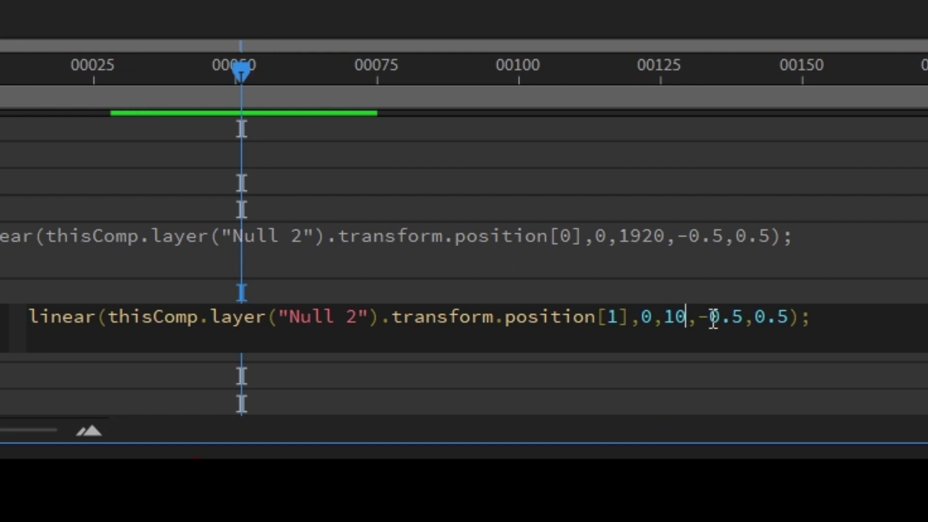
{"action": "type", "text": "0"}
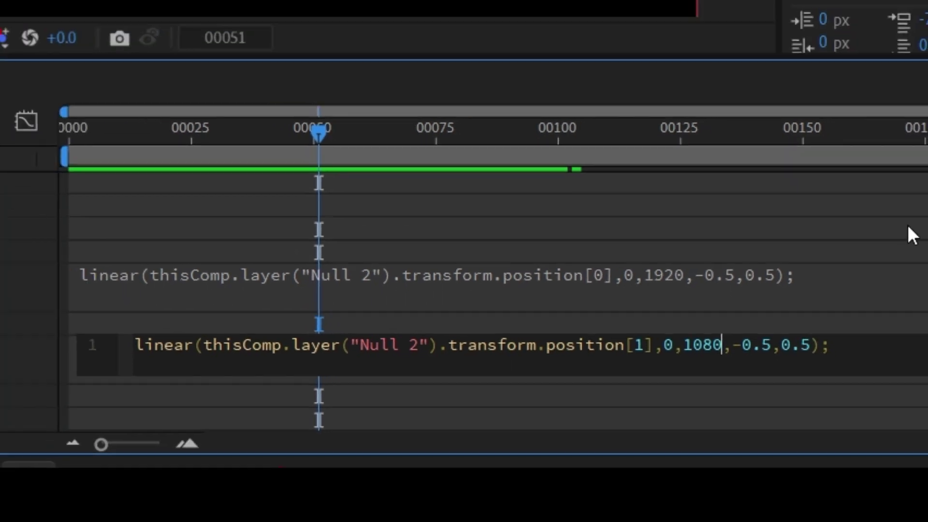
{"action": "left_click", "coordinate": [923, 189]}
{"action": "key", "text": "space"}
{"action": "left_click_drag", "start_coordinate": [480, 349], "coordinate": [686, 371]}
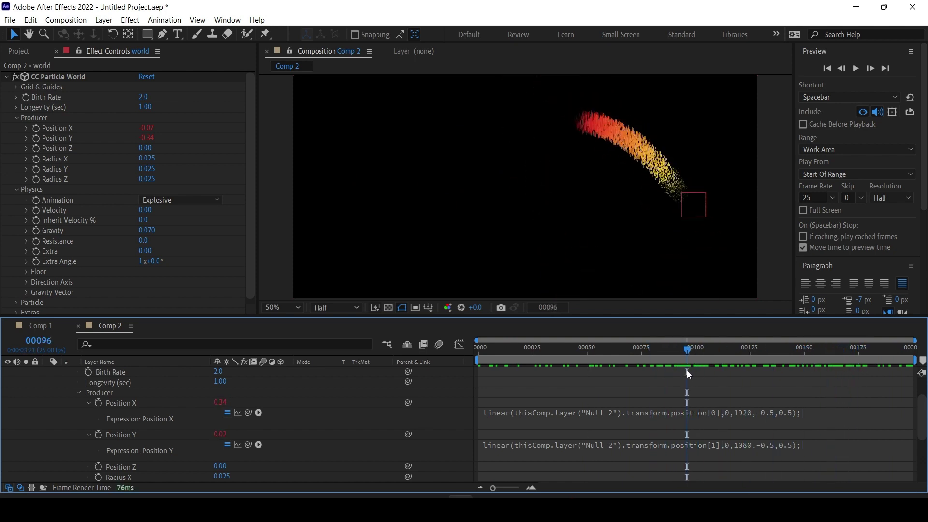
Change the output range in the Position Y expression to -0.4 and 0.4, and apply it
{"action": "key", "text": "comma"}
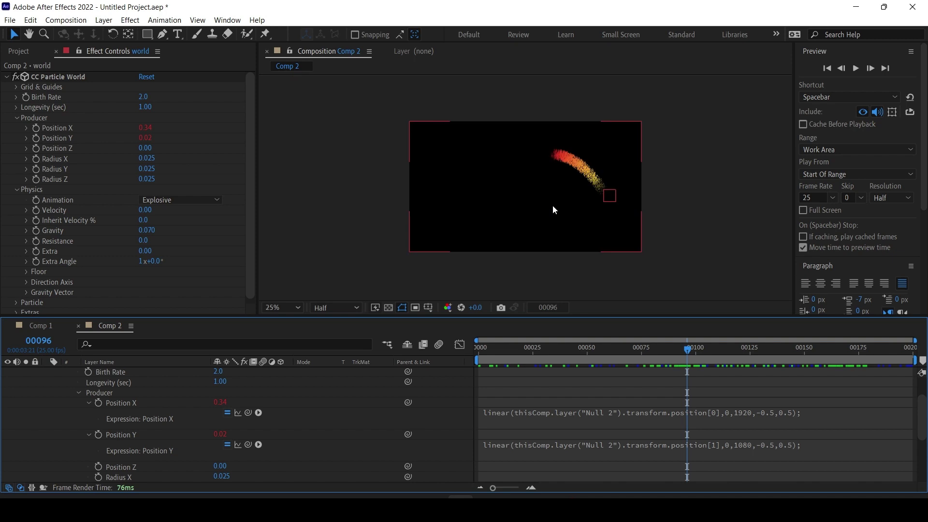
{"action": "left_click", "coordinate": [758, 444]}
{"action": "left_click", "coordinate": [791, 445]}
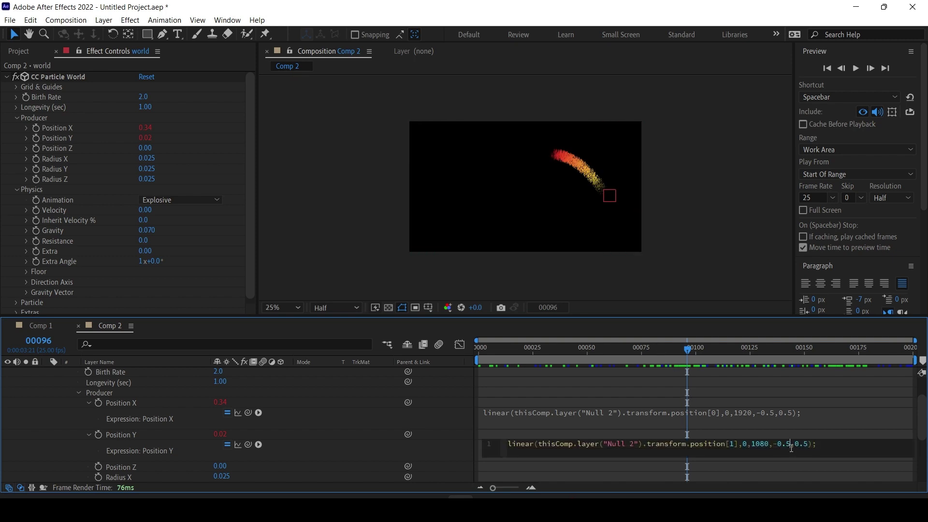
{"action": "key", "text": "BackSpace"}
{"action": "type", "text": "4"}
{"action": "key", "text": "BackSpace"}
{"action": "type", "text": "4"}
{"action": "left_click", "coordinate": [828, 399]}
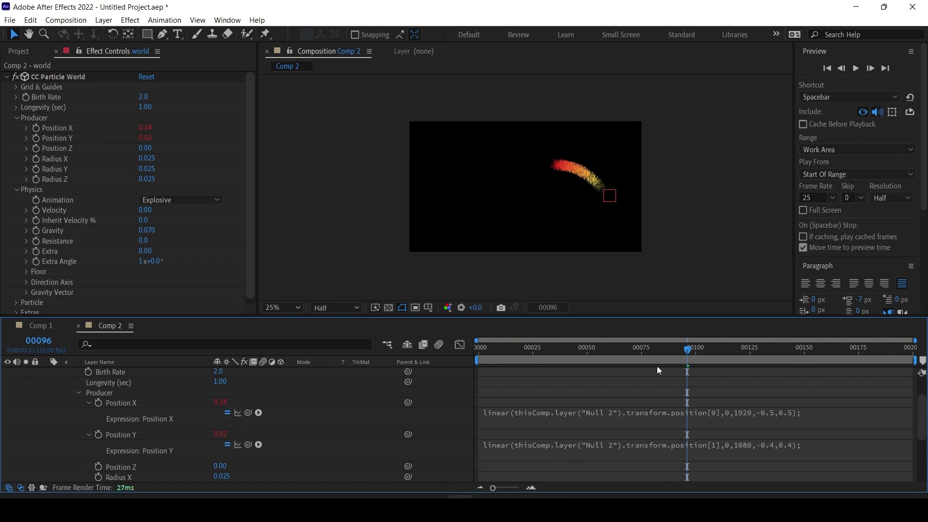
Check the particle trail along the whole timeline with the composition fitted to the viewer, and play a preview of the motion
{"action": "left_click", "coordinate": [537, 358]}
{"action": "left_click_drag", "start_coordinate": [537, 357], "coordinate": [911, 347]}
{"action": "left_click", "coordinate": [285, 307]}
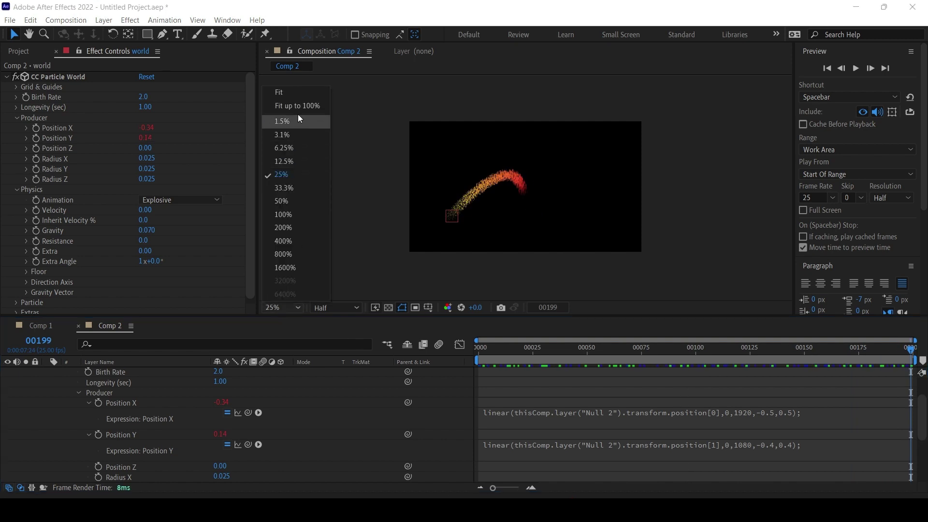
{"action": "left_click", "coordinate": [282, 106]}
{"action": "left_click_drag", "start_coordinate": [491, 347], "coordinate": [531, 362]}
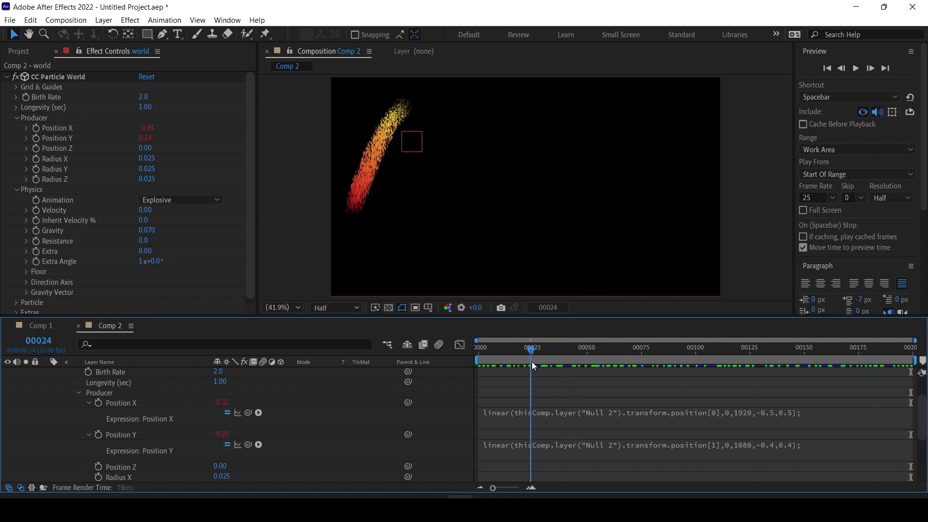
{"action": "left_click", "coordinate": [856, 67]}
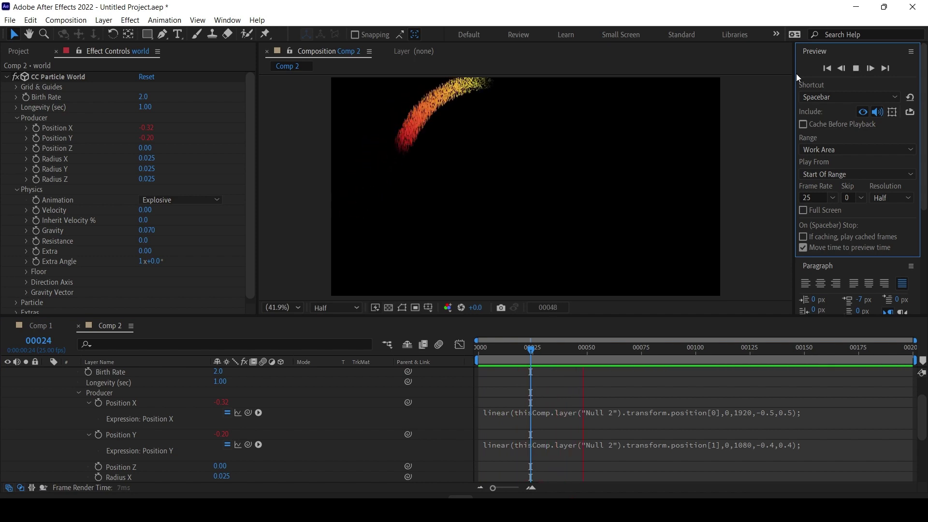
{"action": "left_click", "coordinate": [855, 69]}
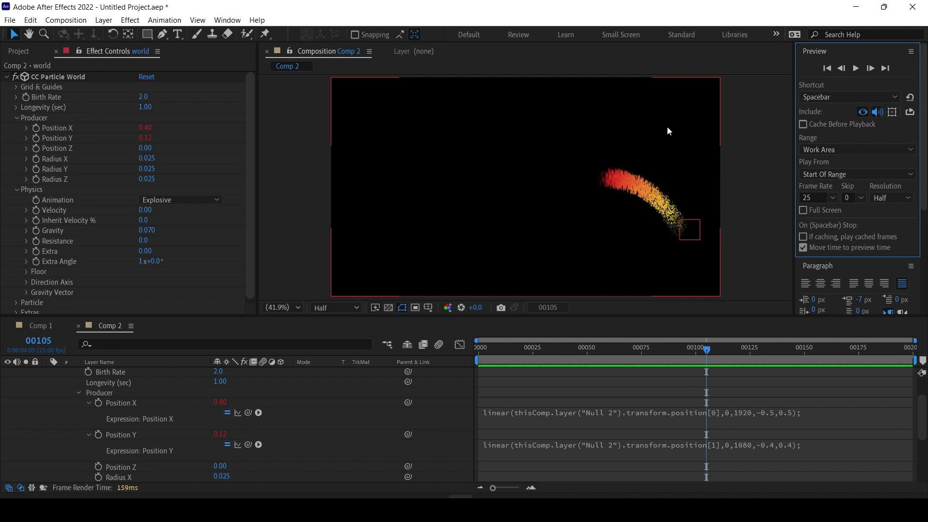